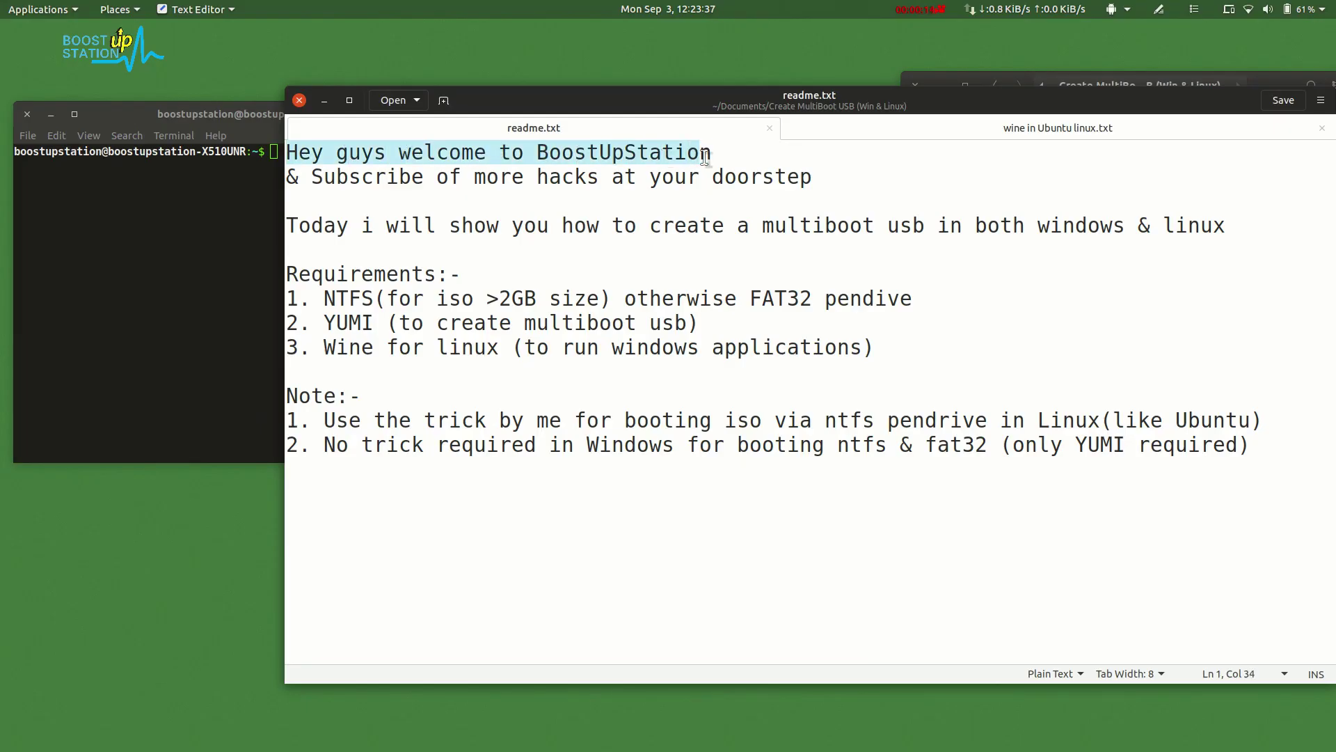
Highlight the readme's subscribe line, today's topic, and the NTFS, YUMI and Wine requirements
drag(287, 177, 826, 179)
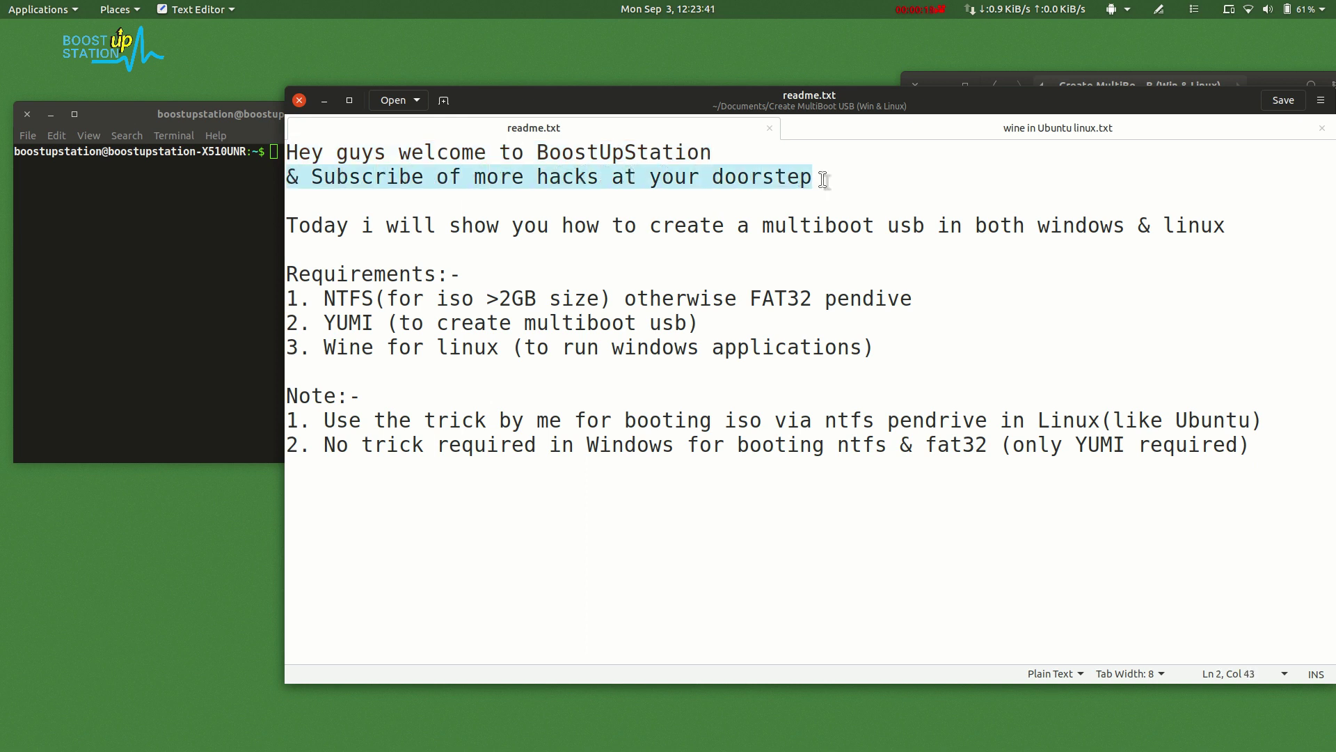
drag(288, 225, 1227, 226)
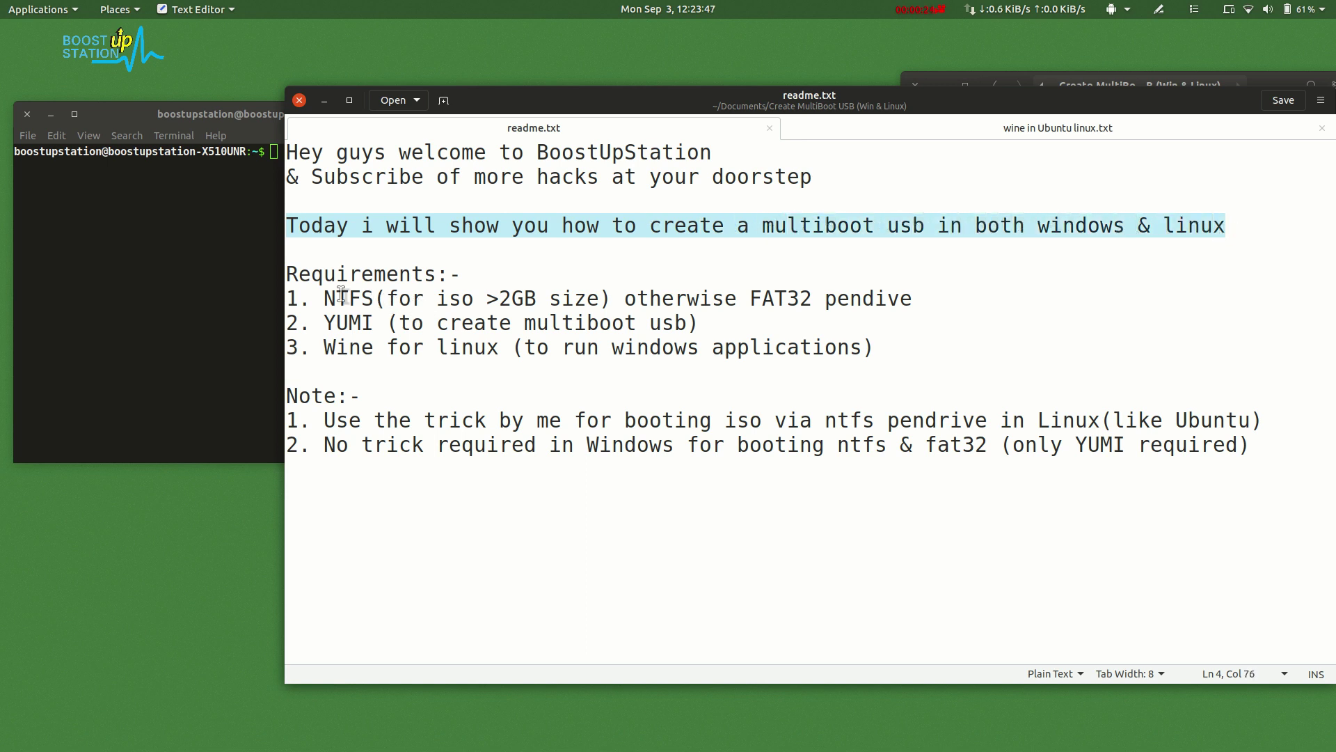
drag(323, 299, 916, 299)
drag(324, 323, 688, 329)
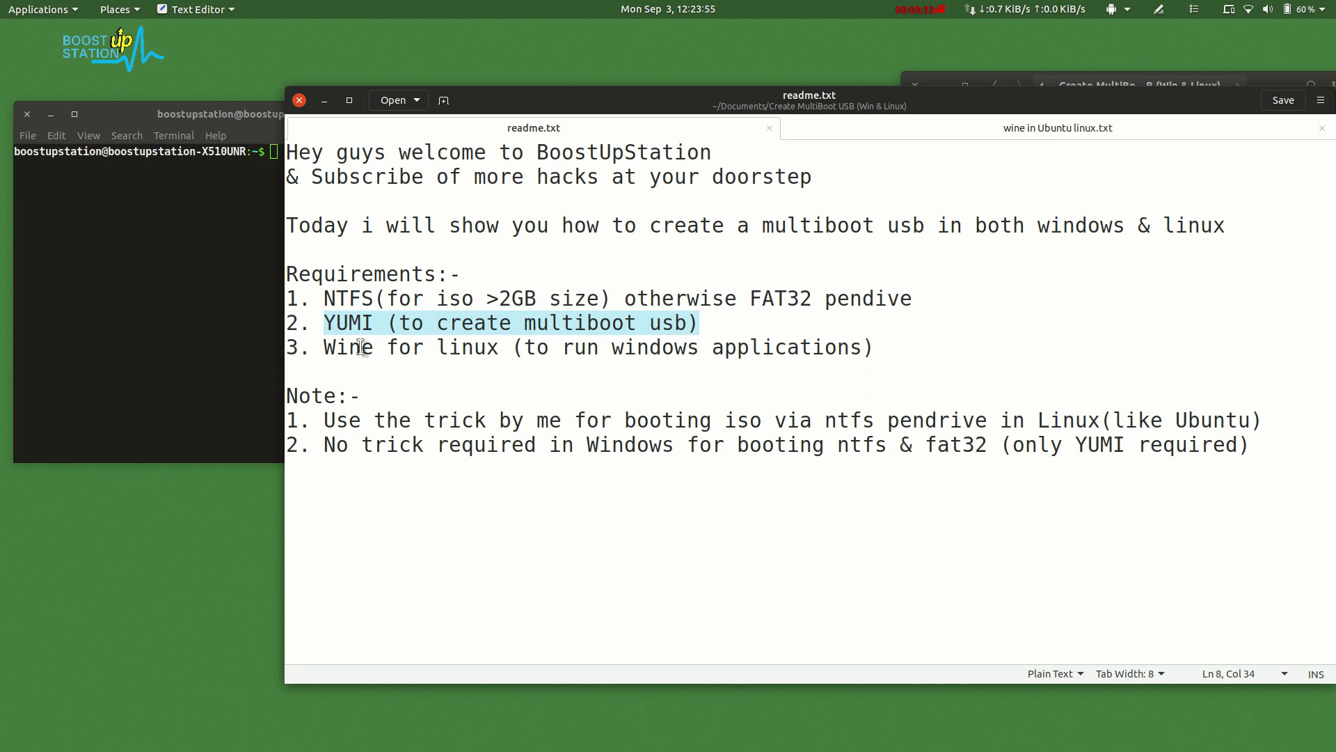
right_click(327, 348)
click(487, 349)
click(501, 348)
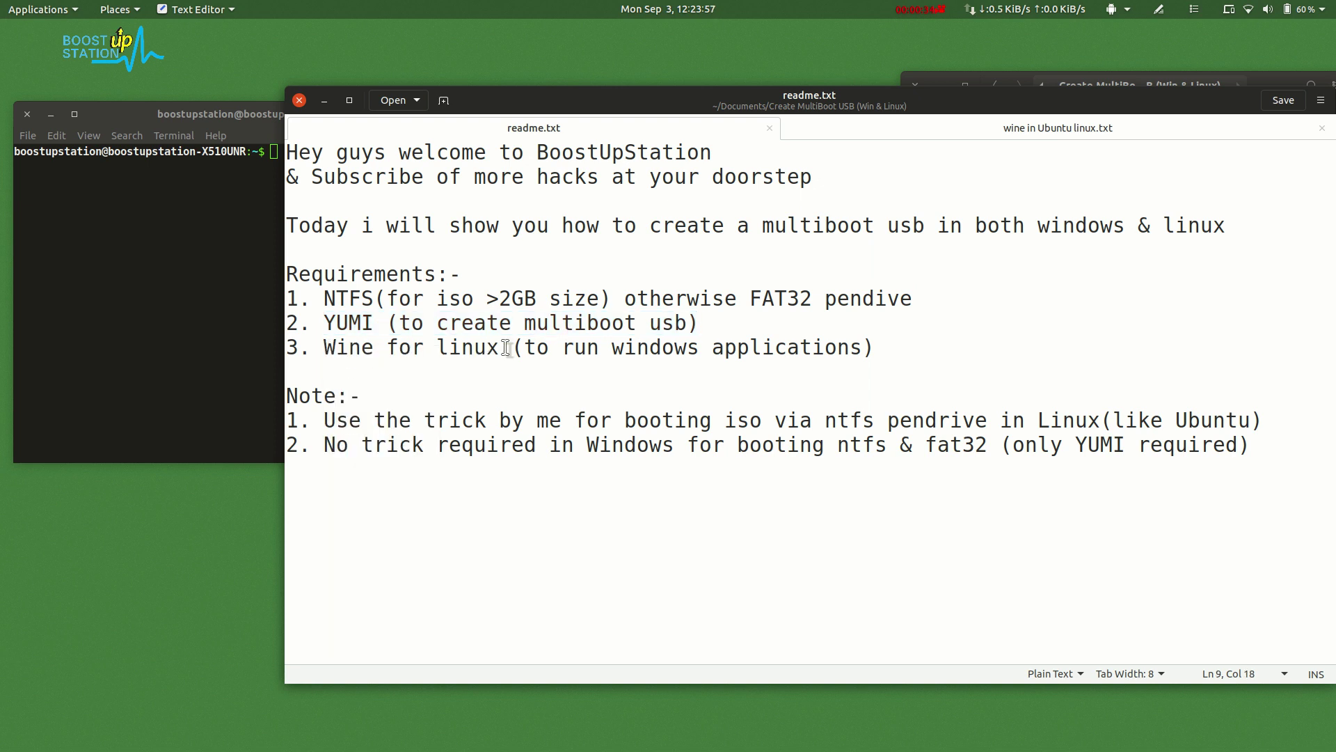
click(627, 348)
drag(627, 348, 874, 348)
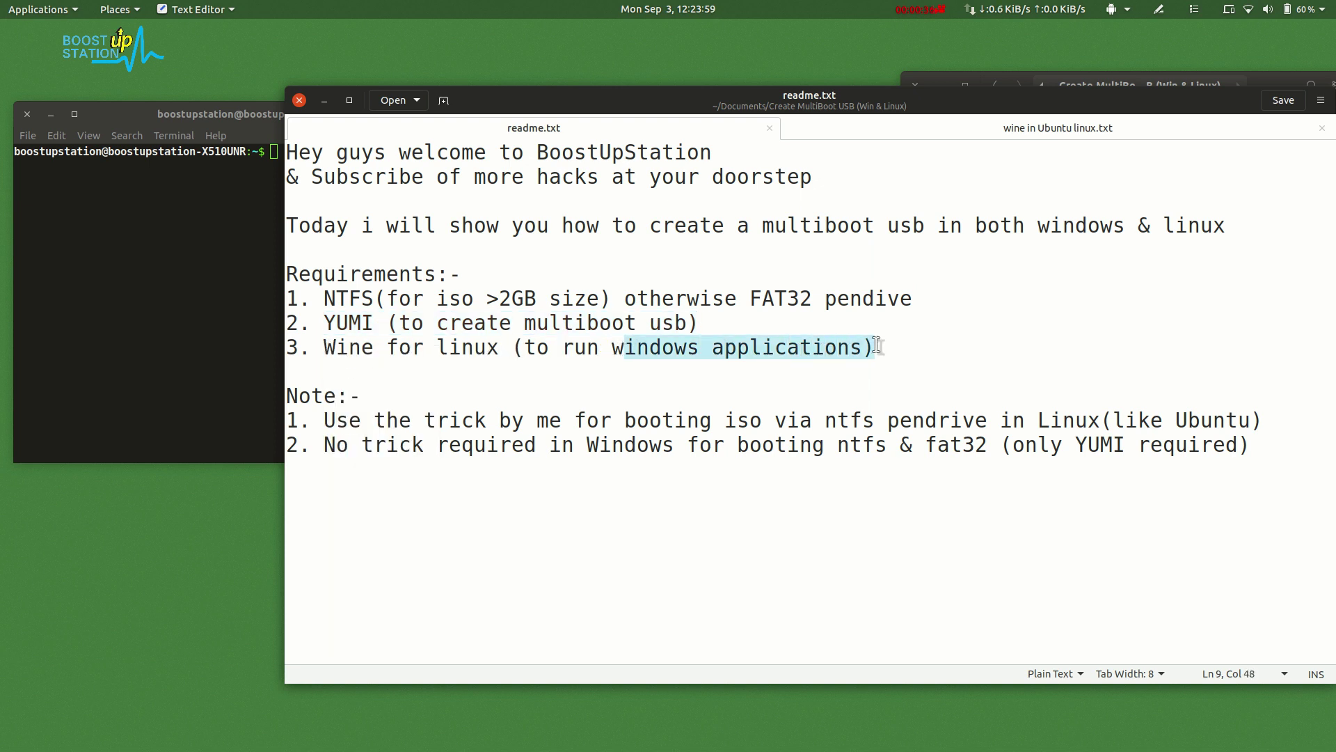
Highlight the readme notes about the NTFS trick and NTFS & FAT32, then clear the highlight
drag(324, 421, 1251, 422)
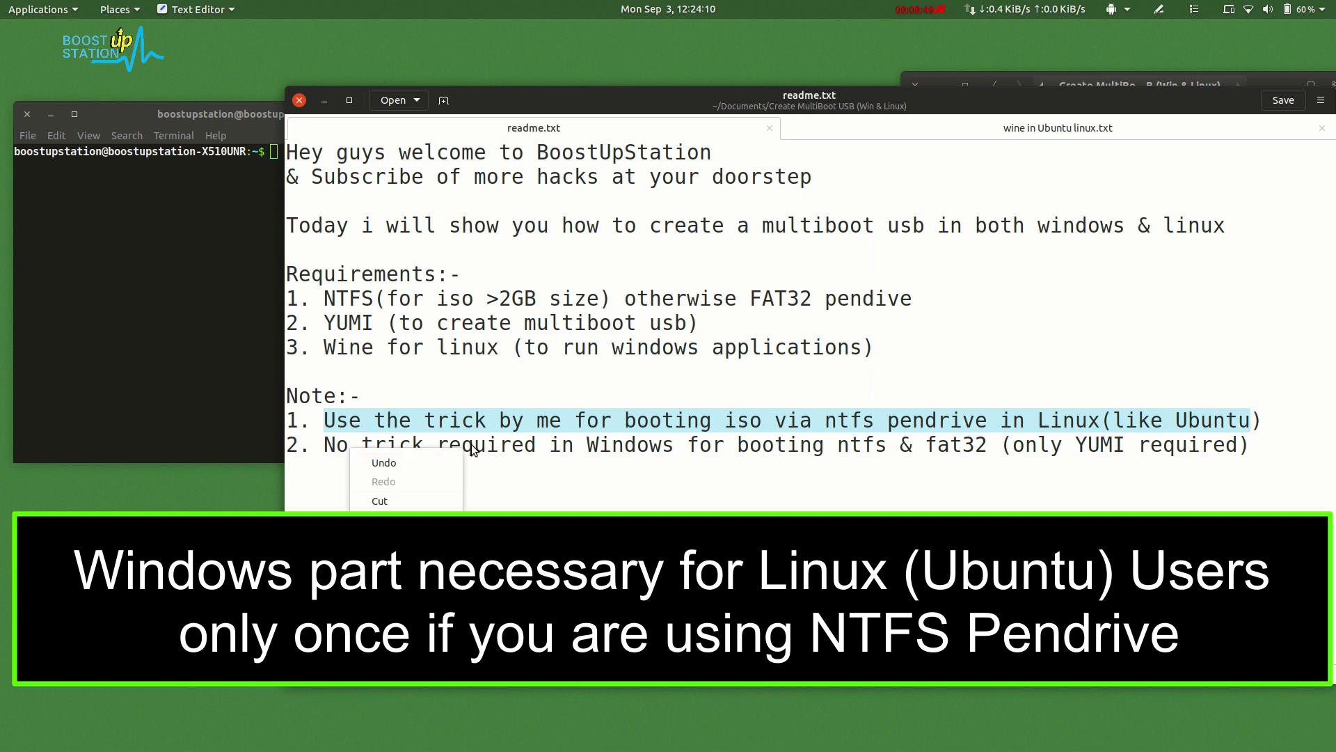
right_click(526, 448)
click(642, 447)
drag(737, 445, 1281, 443)
click(1147, 376)
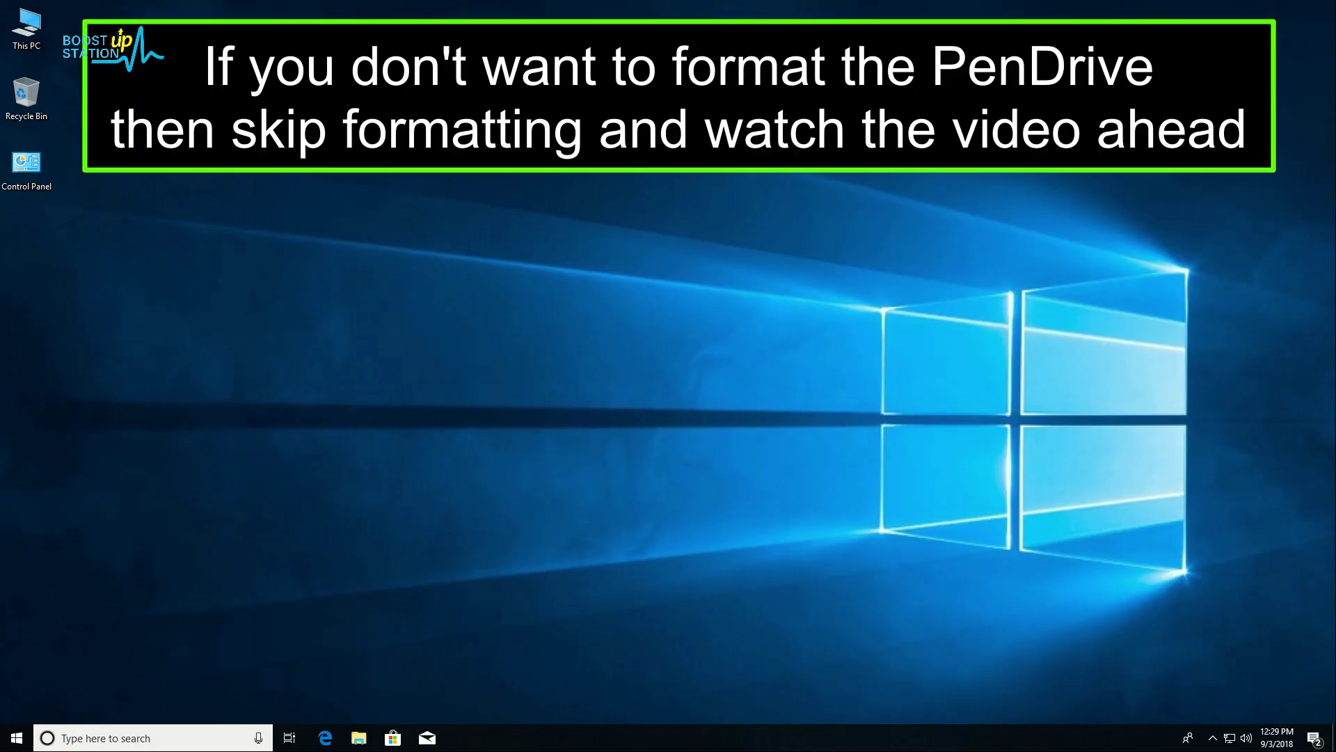
In This PC, bring up the Format dialog for the MULTIBOOT (E:) pendrive
double_click(26, 28)
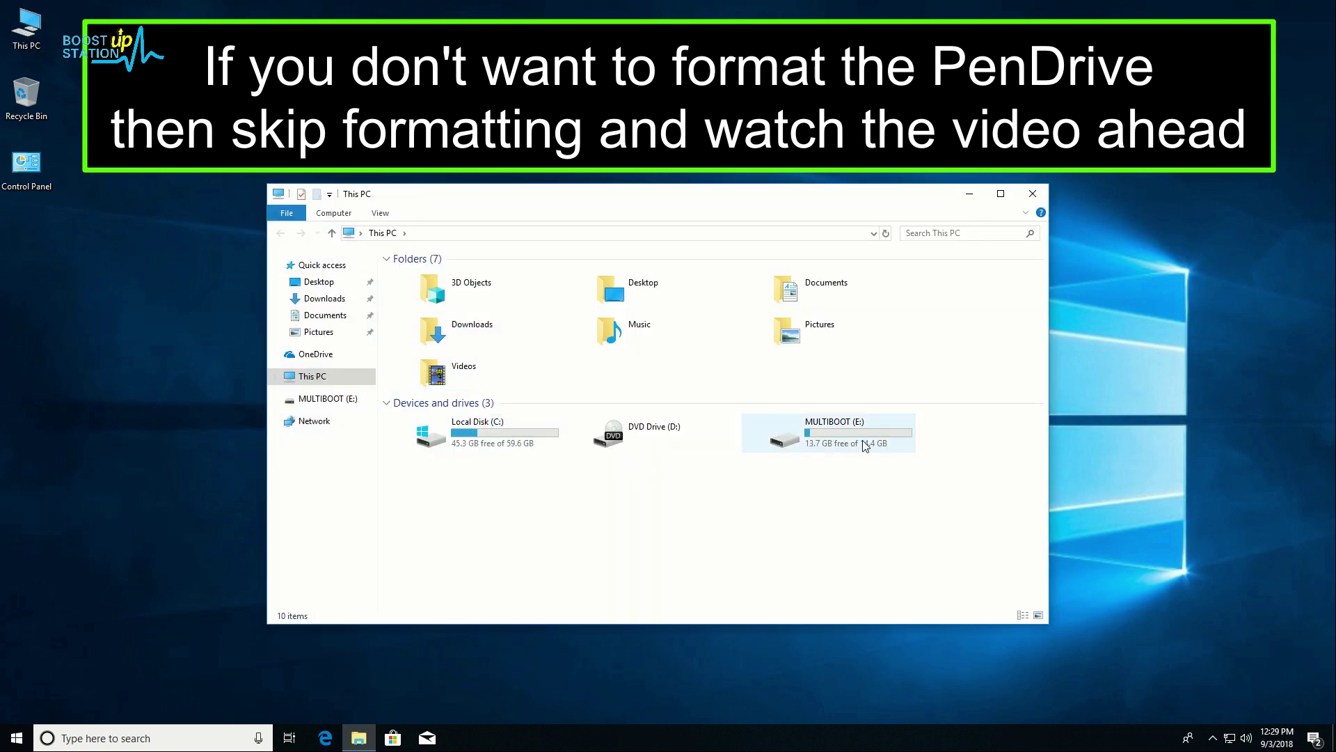
click(865, 446)
click(785, 501)
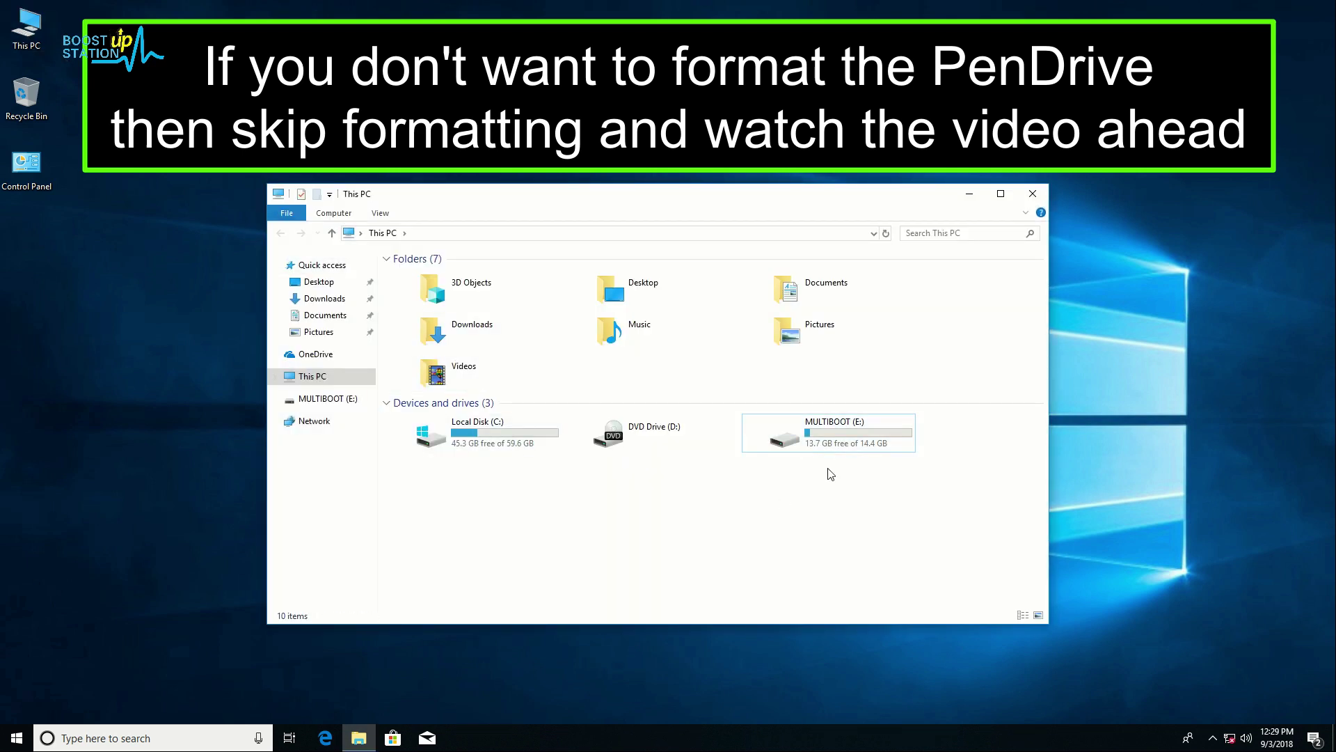
click(883, 449)
right_click(819, 434)
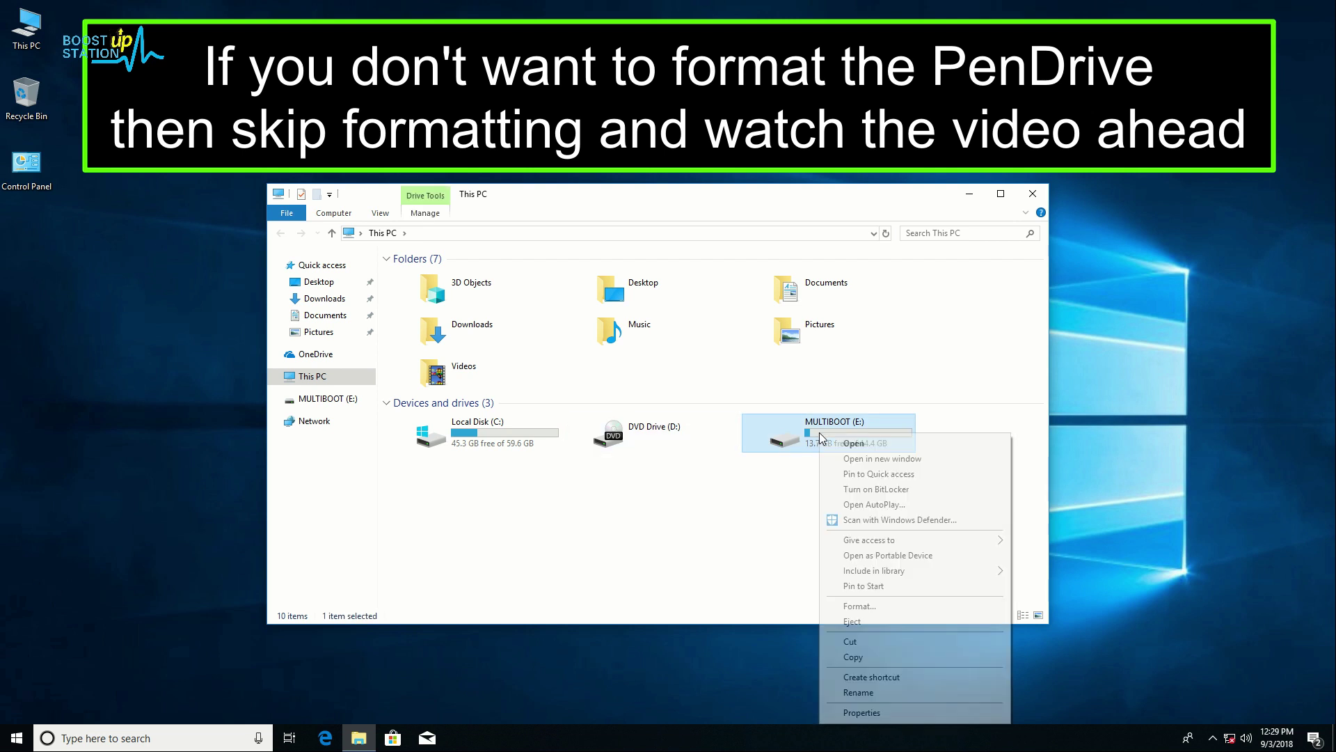
click(869, 603)
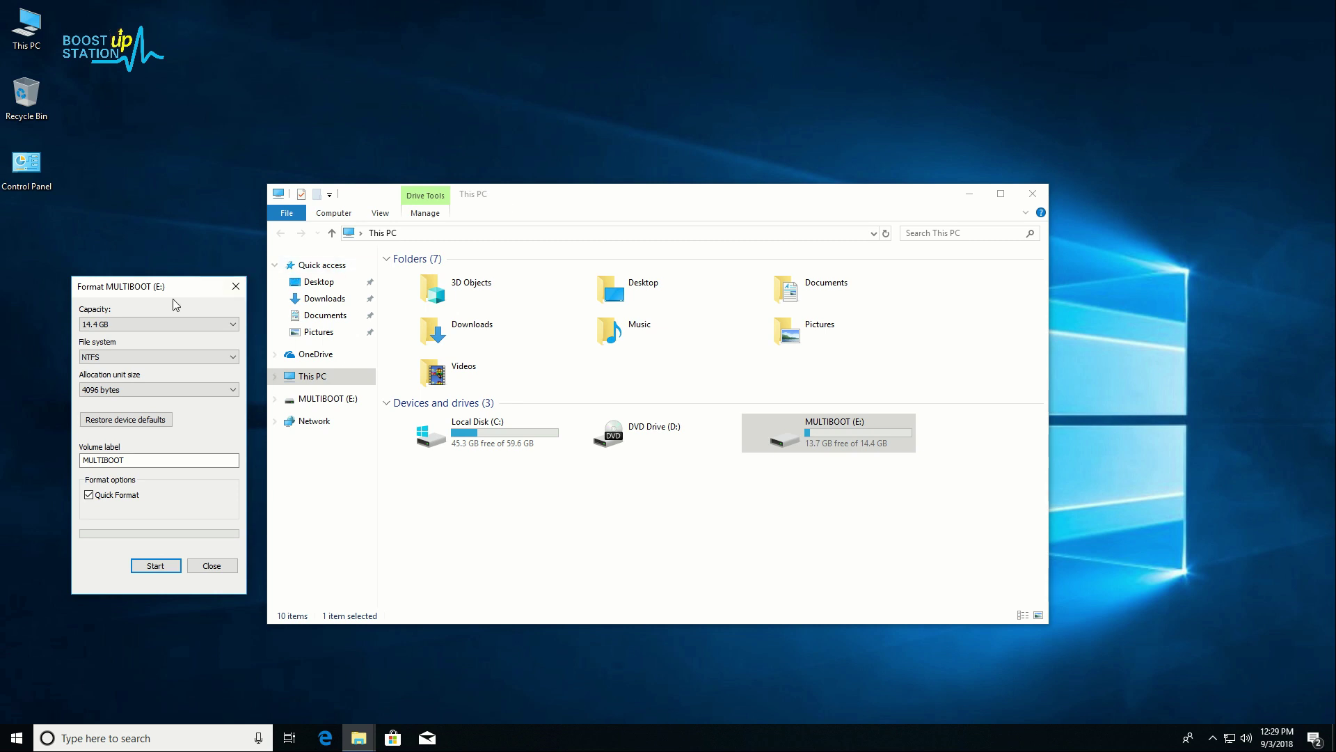
Quick-format the pendrive with the NTFS file system, confirming the data wipe
drag(158, 291, 363, 268)
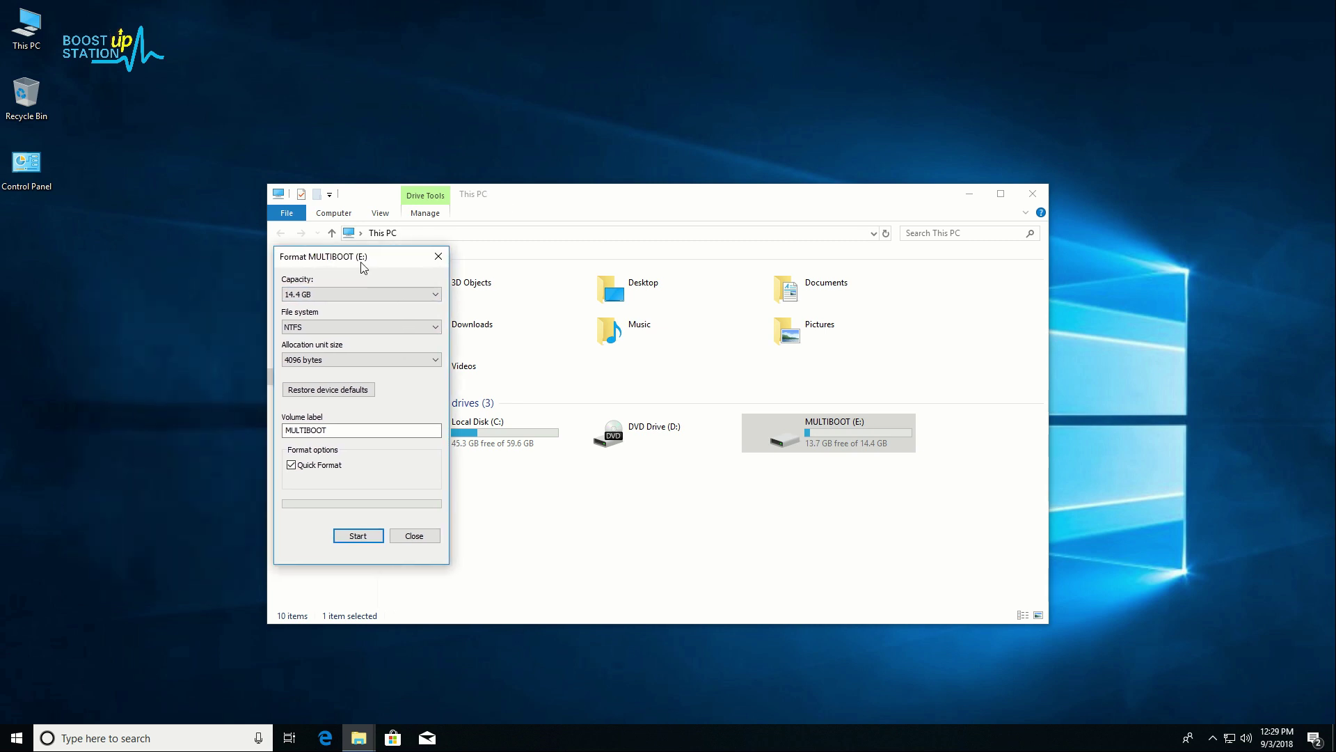
click(409, 326)
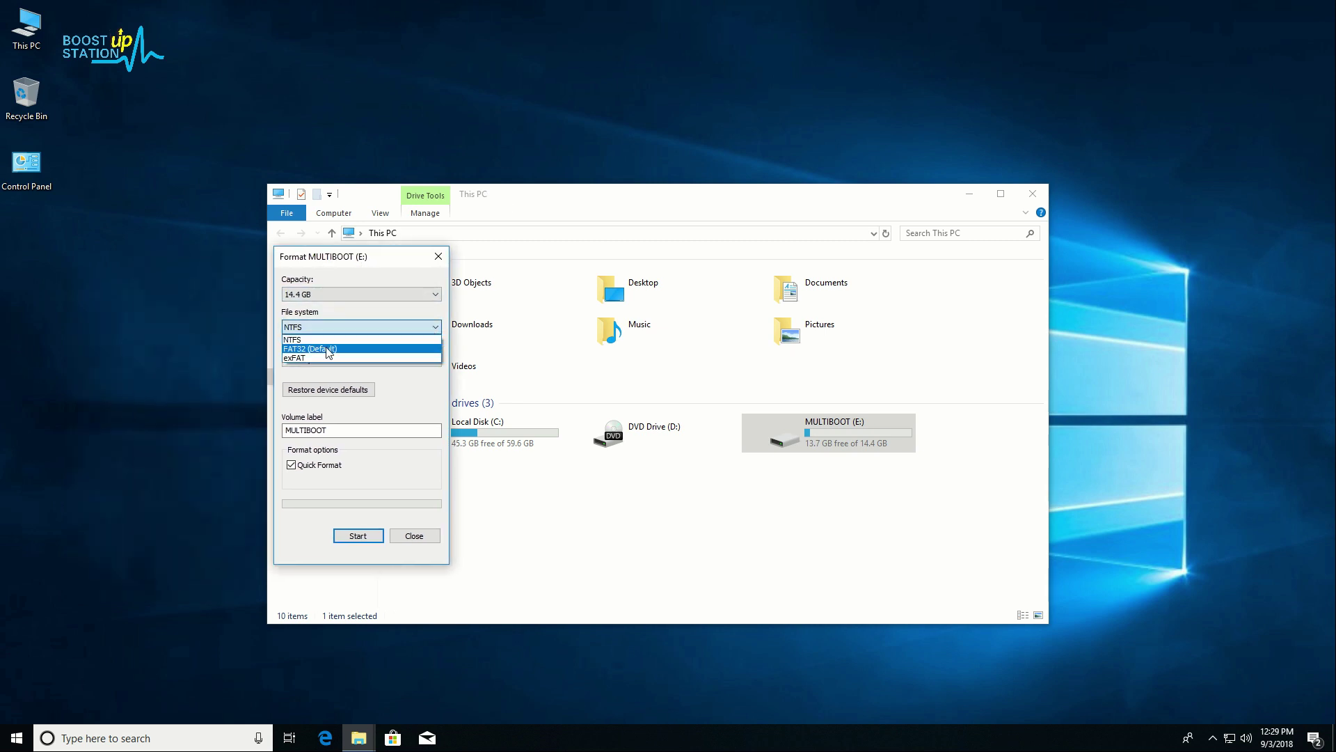
click(323, 346)
click(424, 327)
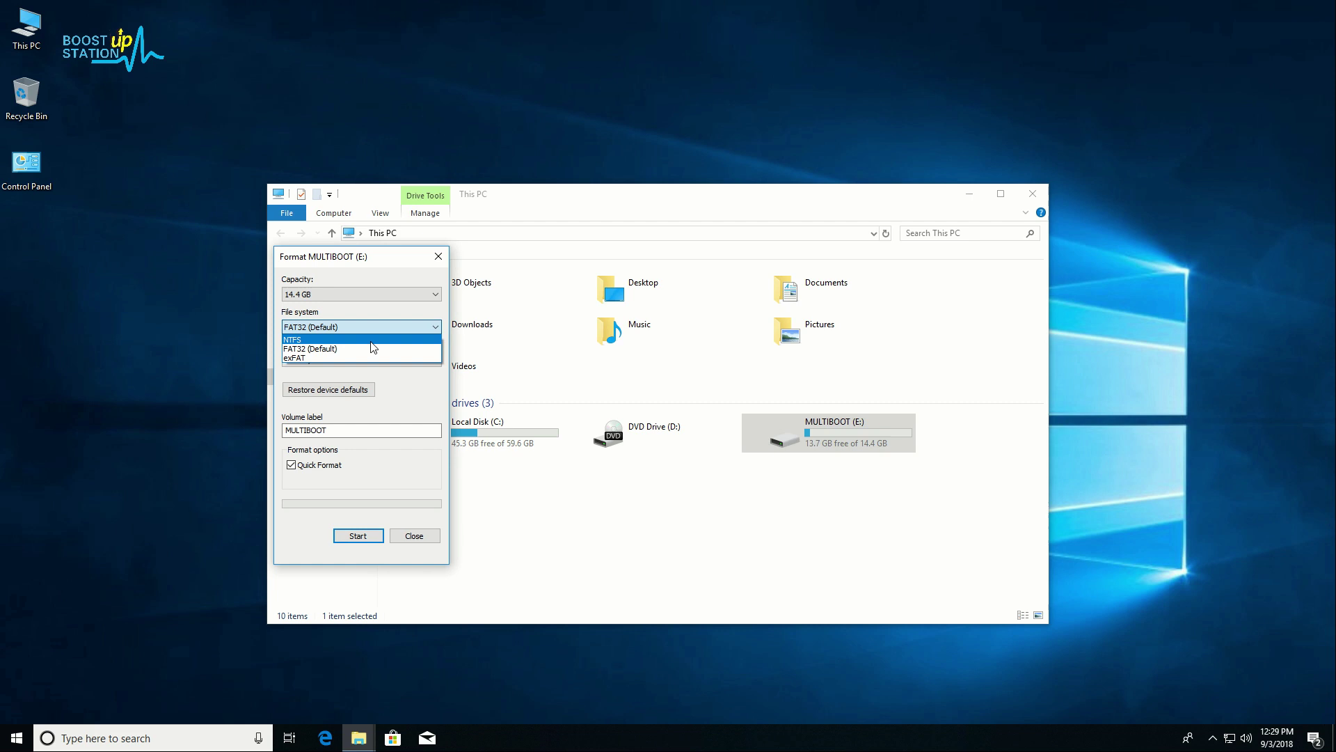
click(325, 340)
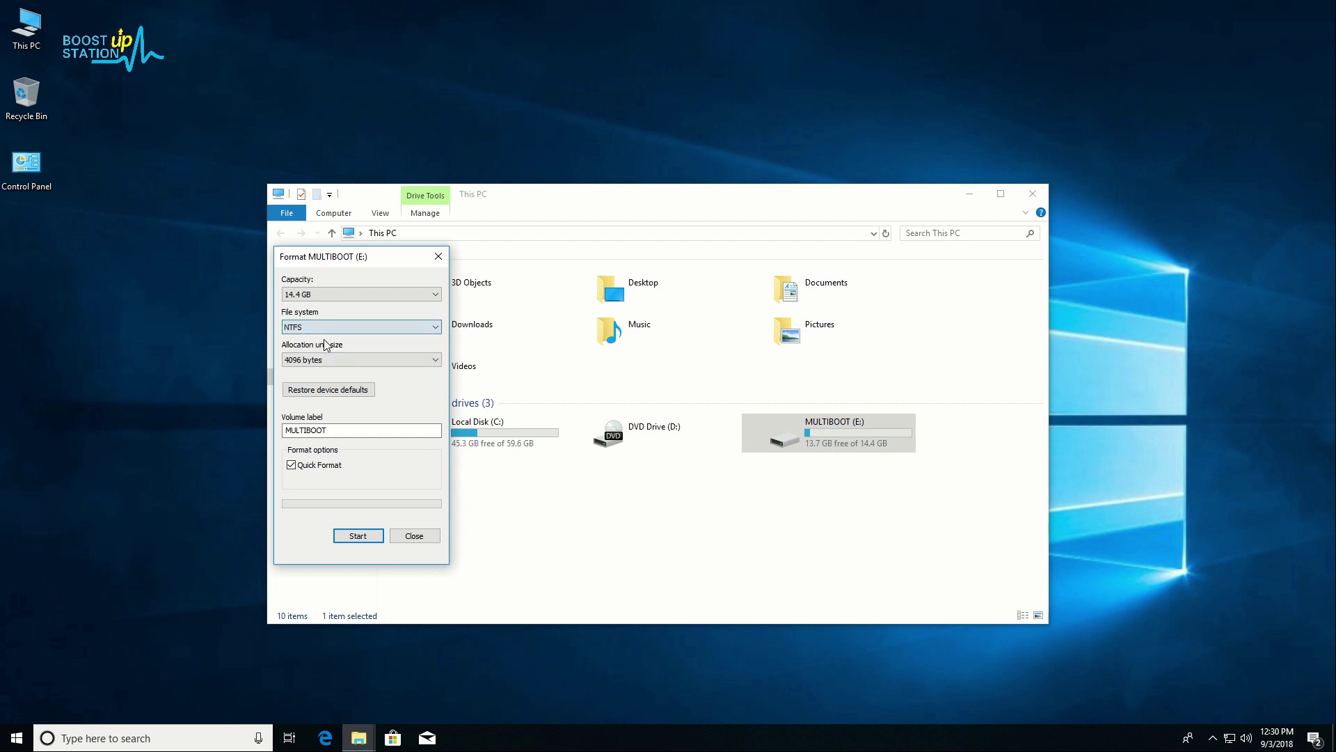
click(357, 535)
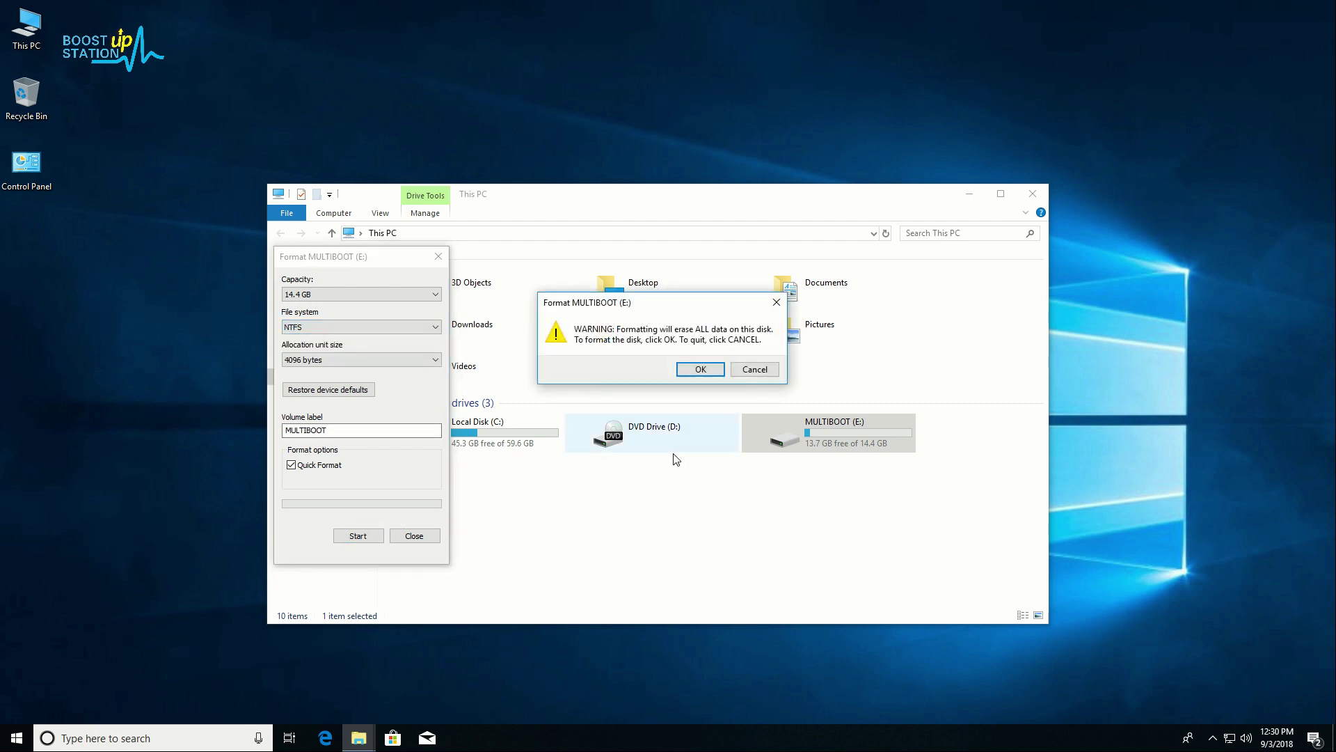
click(700, 369)
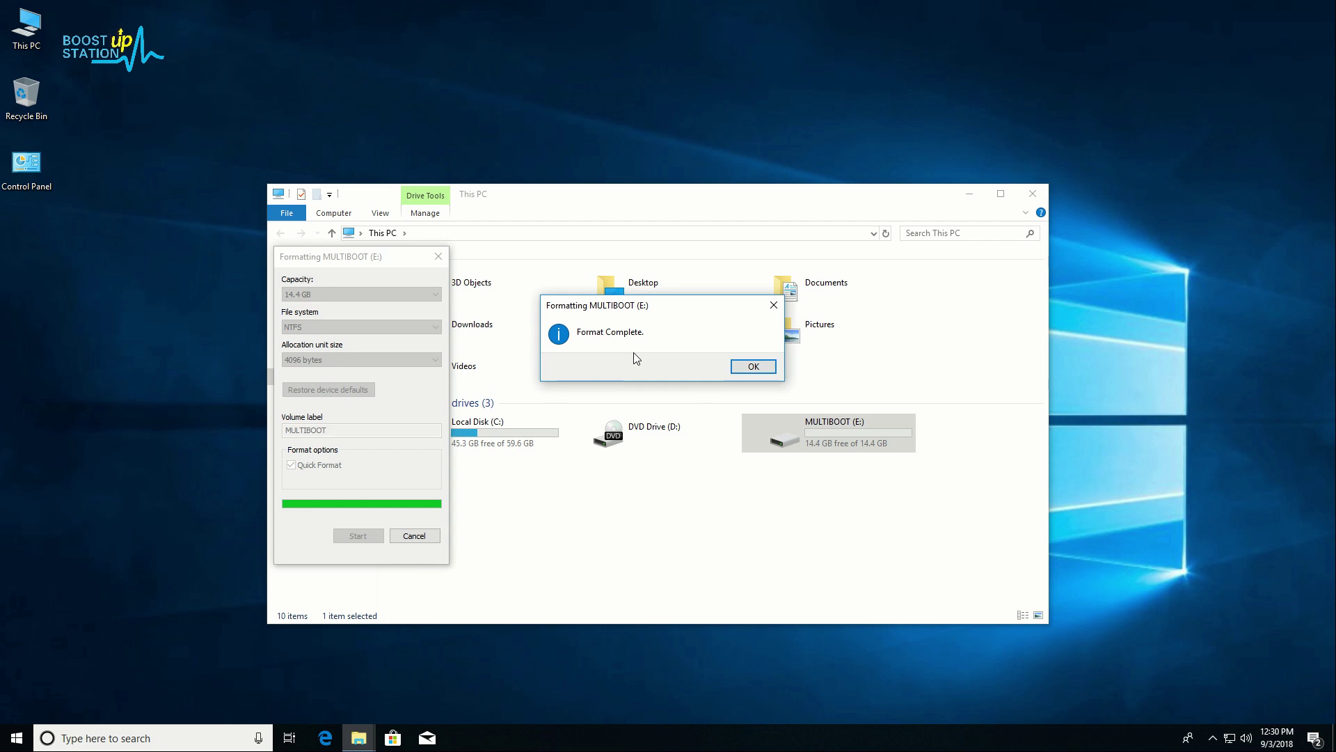
click(751, 367)
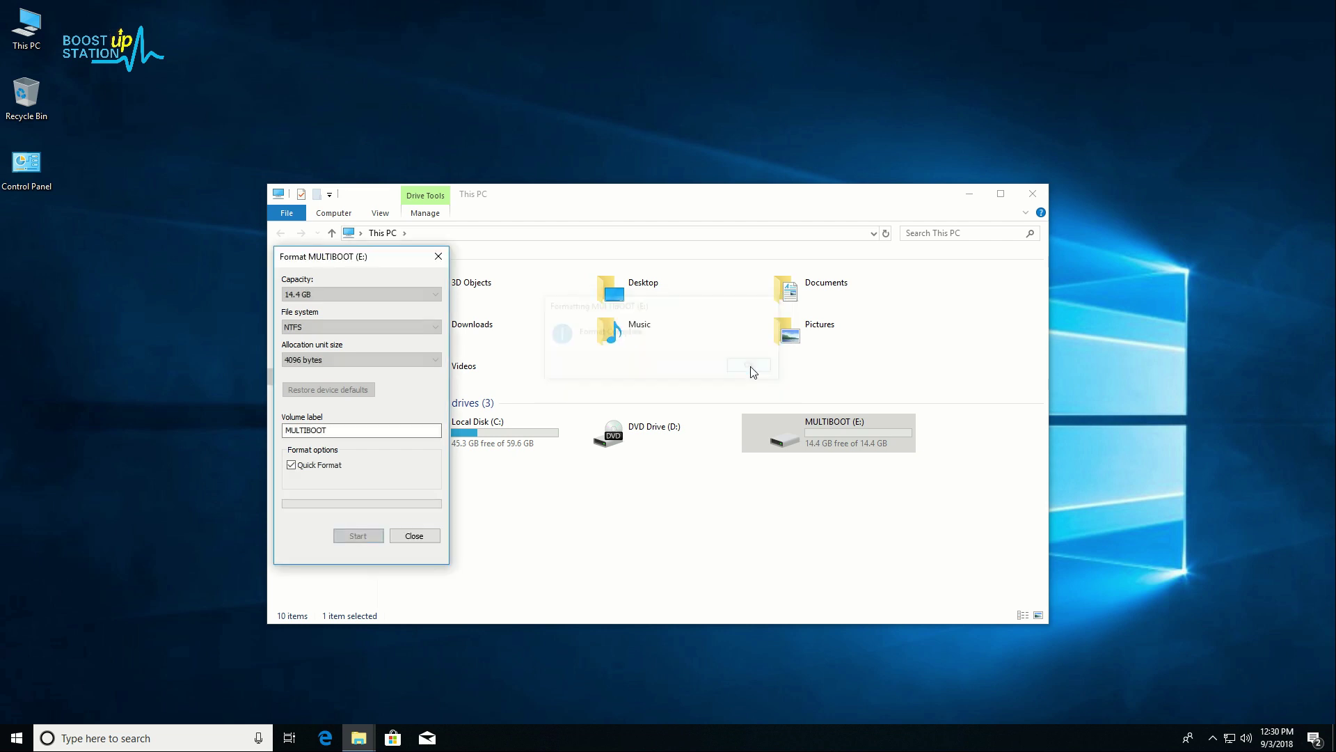
click(414, 536)
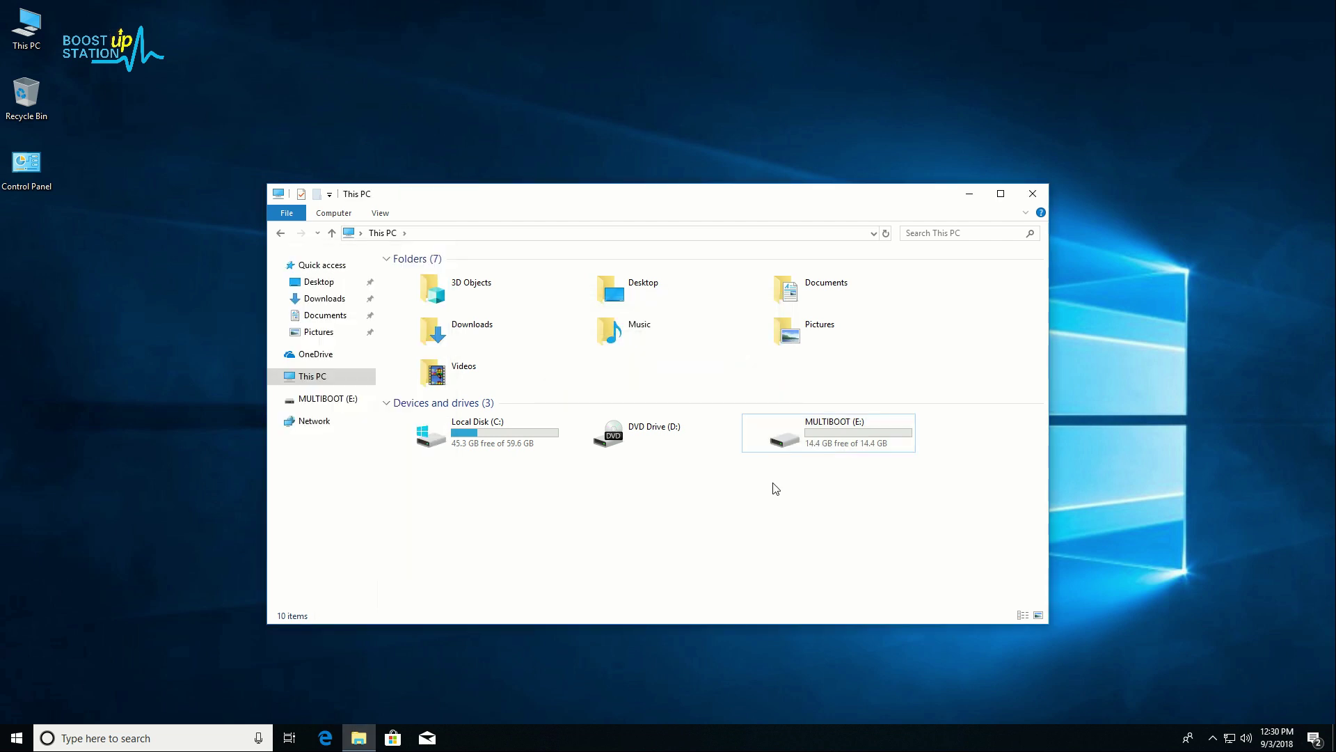
Run YUMI-2.0.5.8 from Downloads as administrator and accept its licence agreement
double_click(472, 328)
double_click(443, 288)
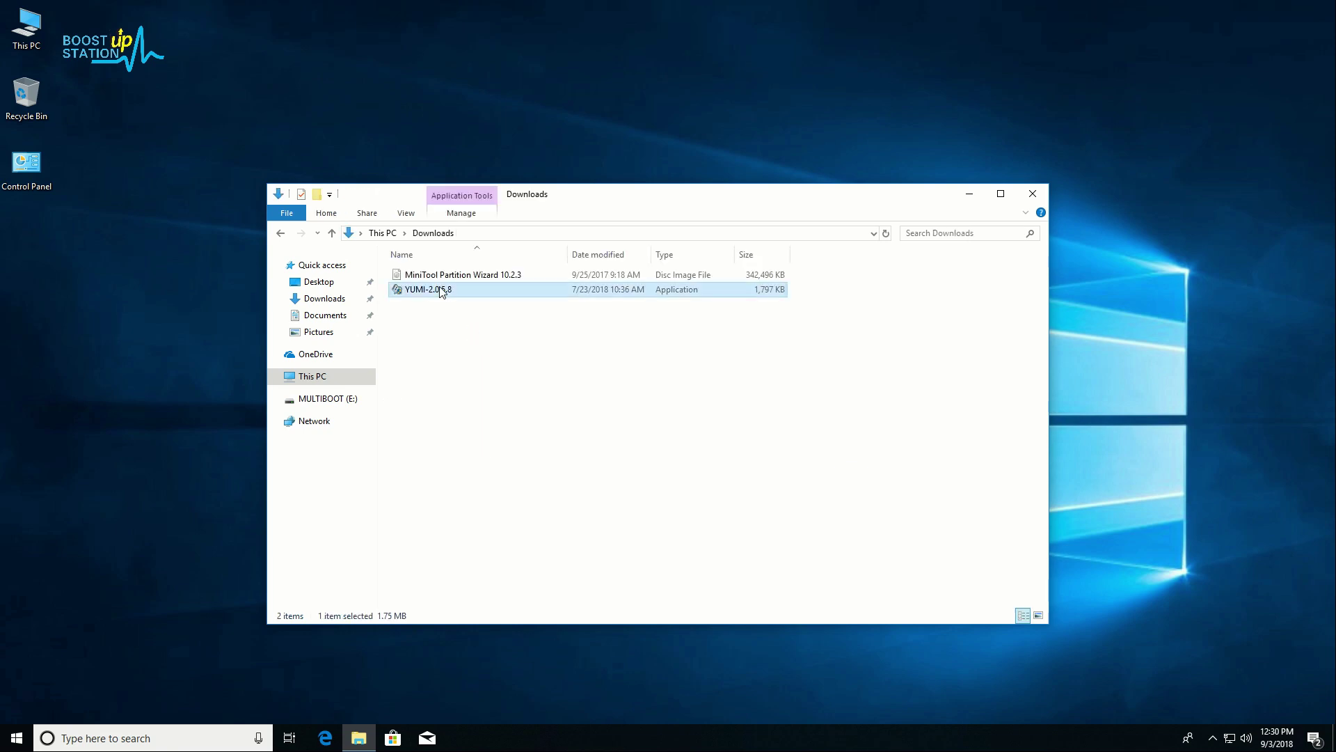
click(586, 466)
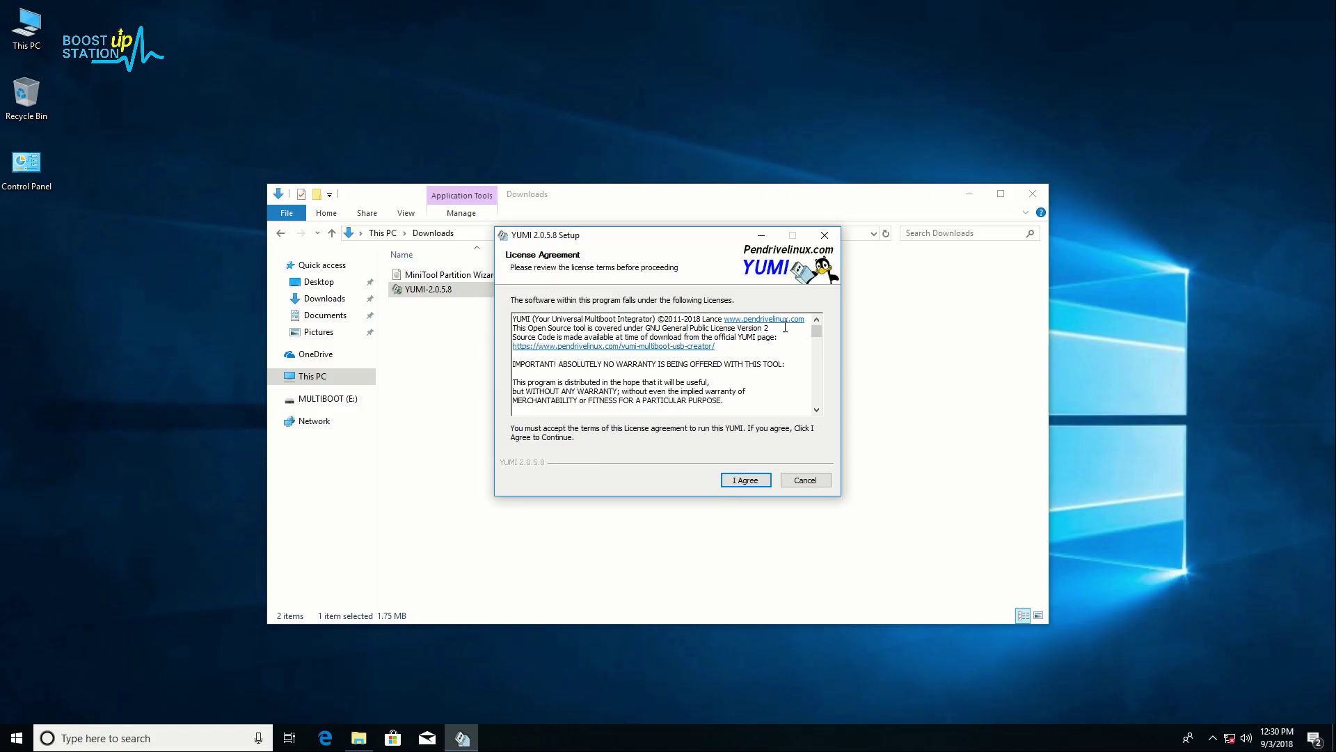
click(746, 480)
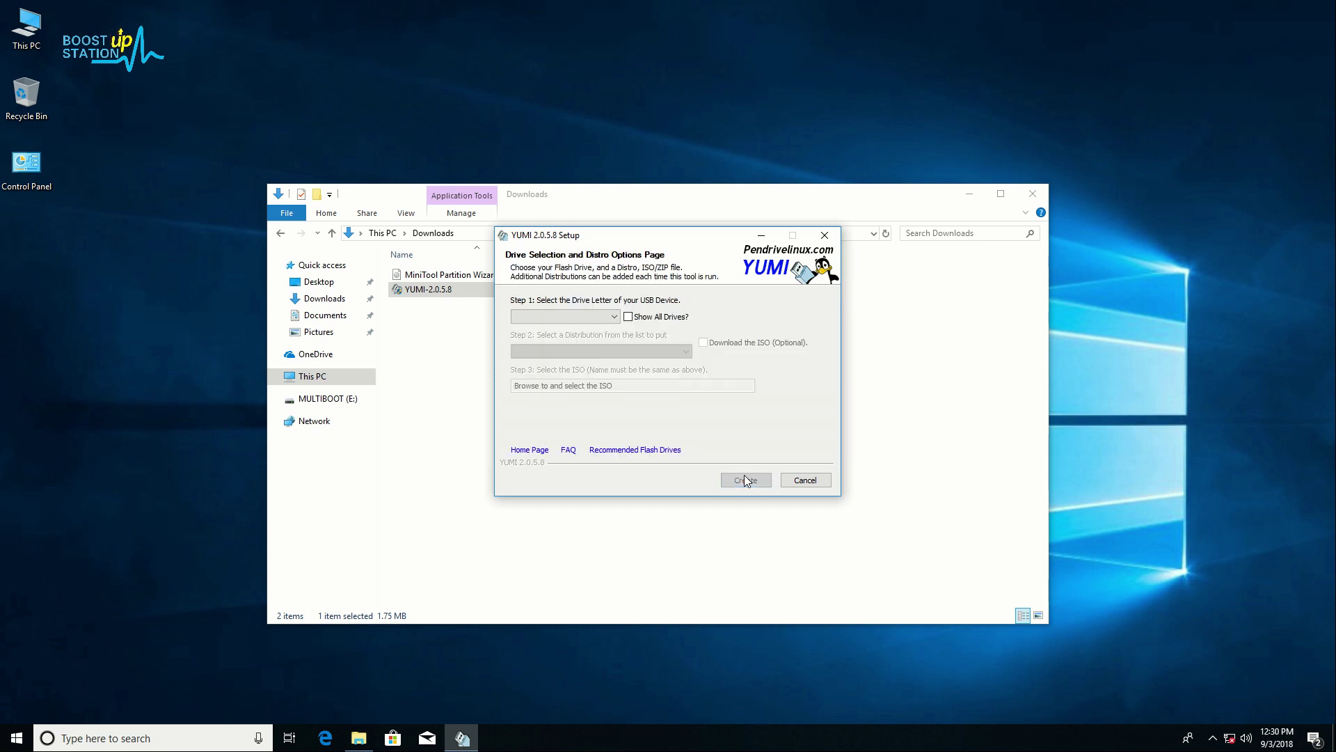
Target the MULTIBOOT E: pendrive and pick Try Unlisted ISO (GRUB) as the distribution
click(614, 317)
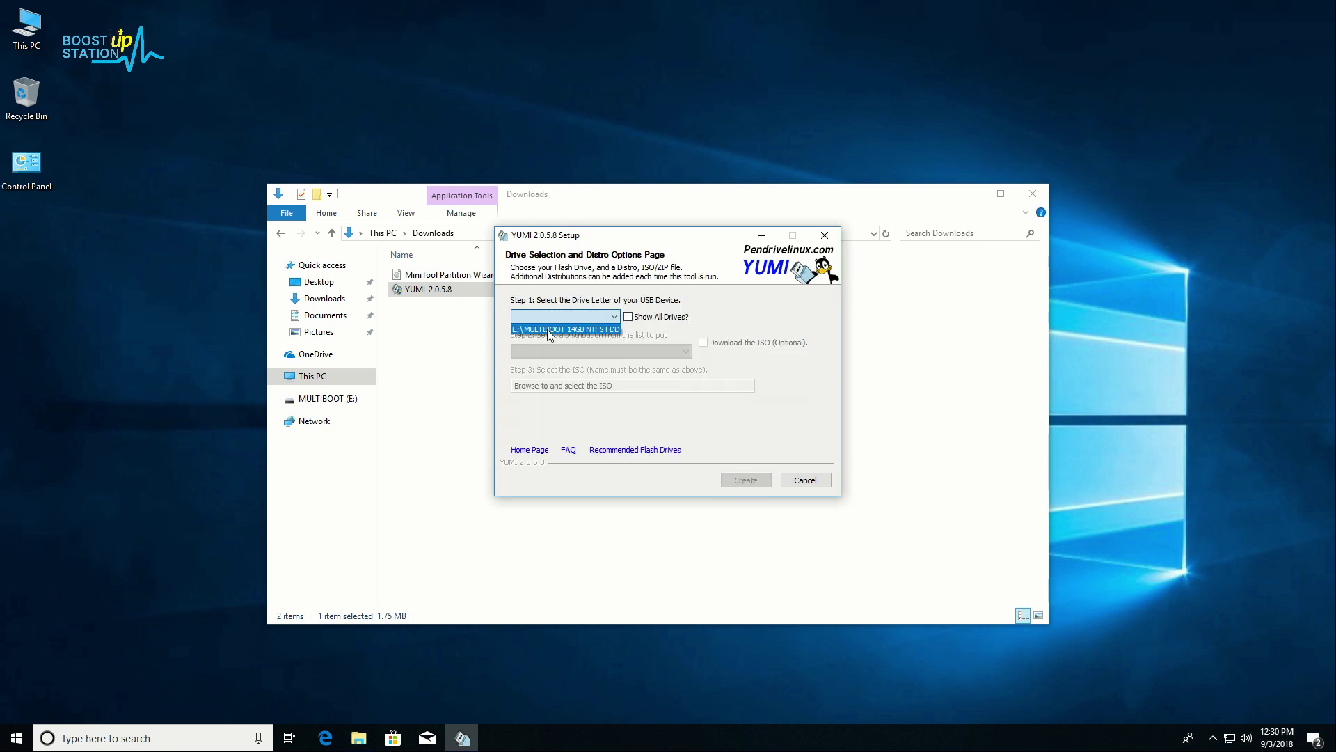
click(548, 328)
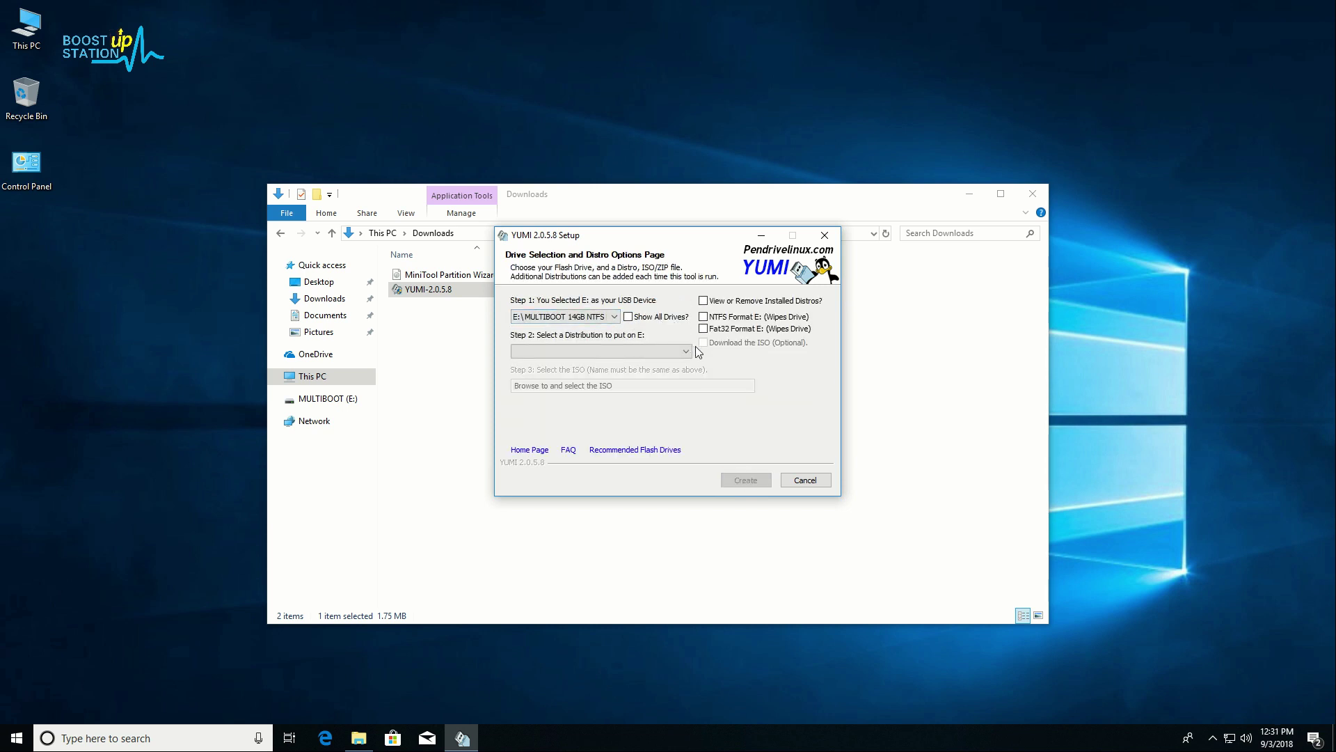
click(685, 352)
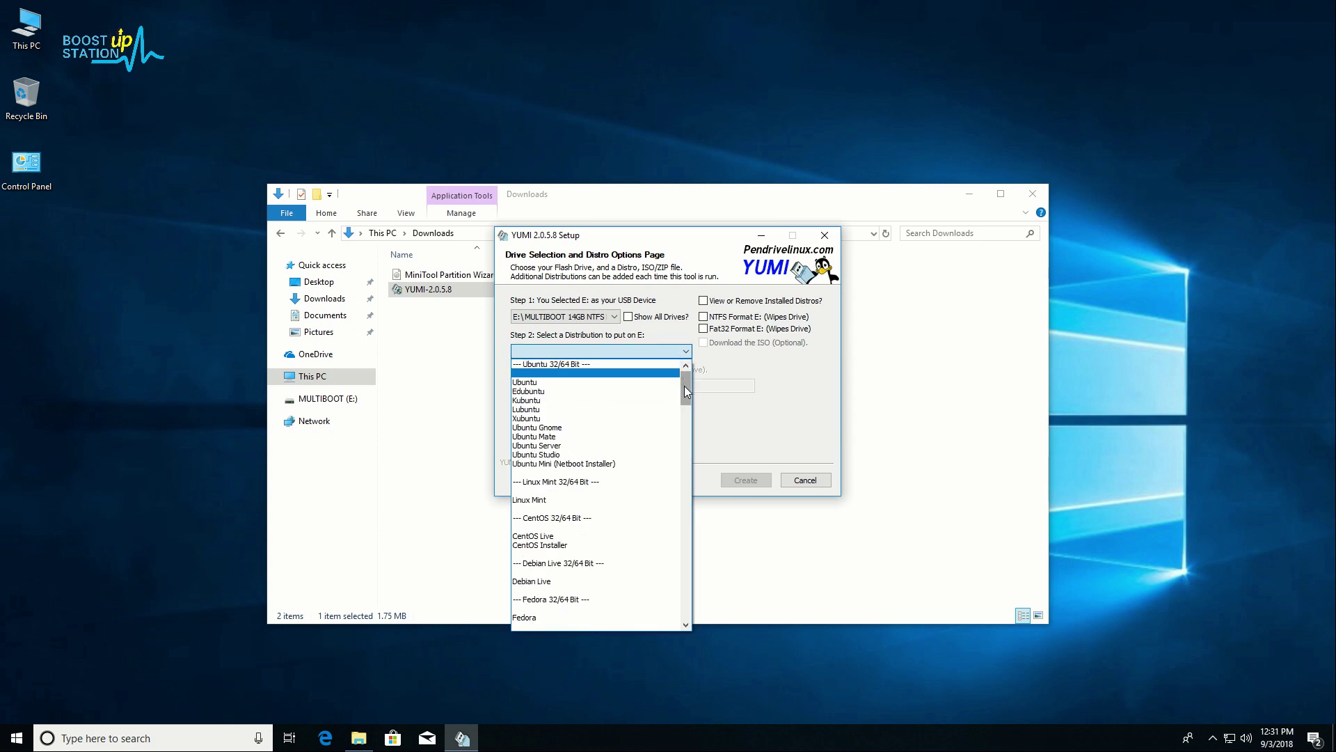
drag(683, 386, 686, 620)
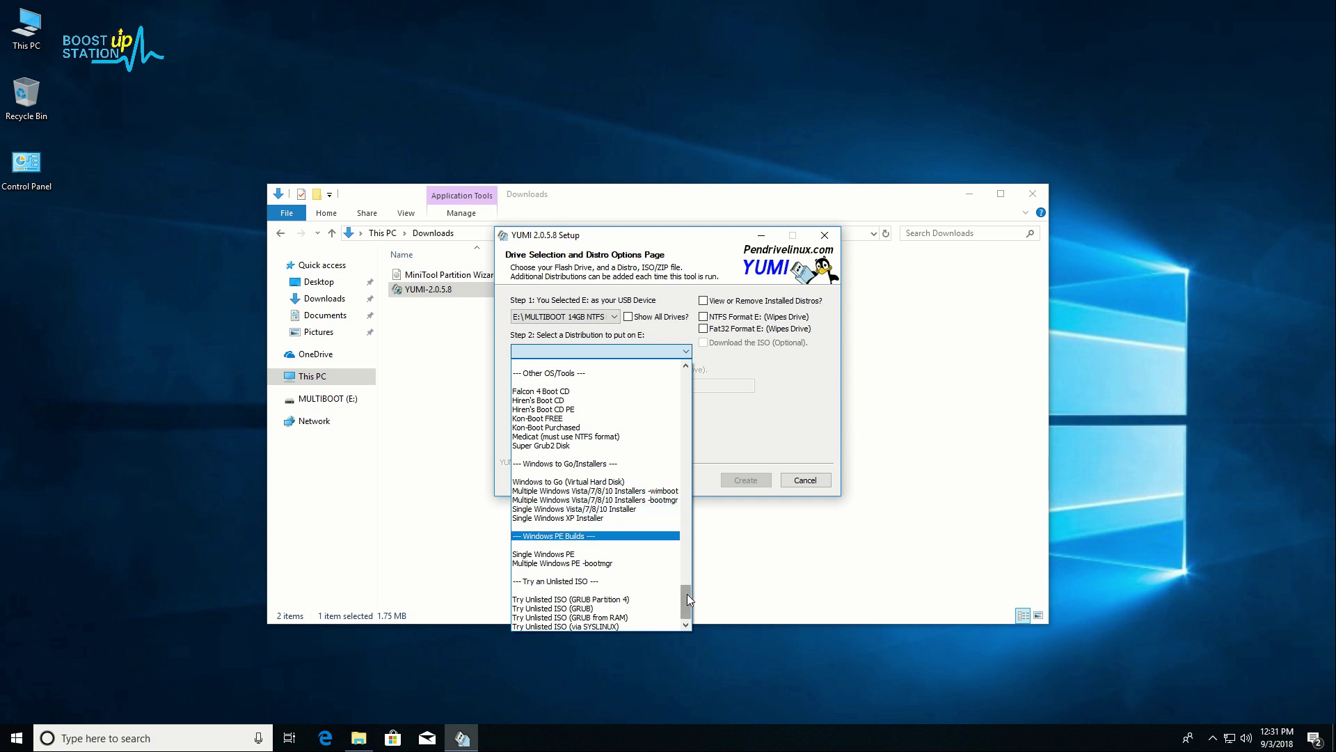
click(603, 609)
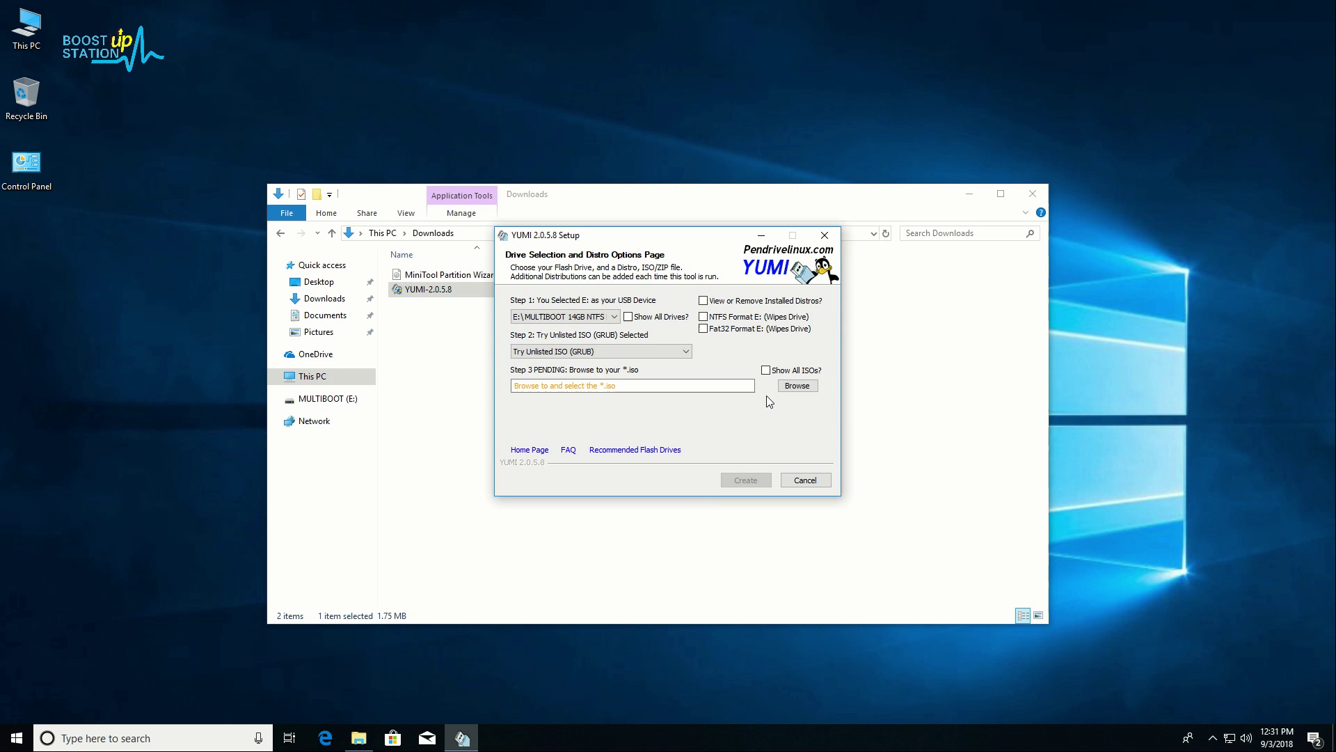
Add the MiniTool Partition Wizard 10.2.3 ISO to drive E:, confirming the write
click(796, 386)
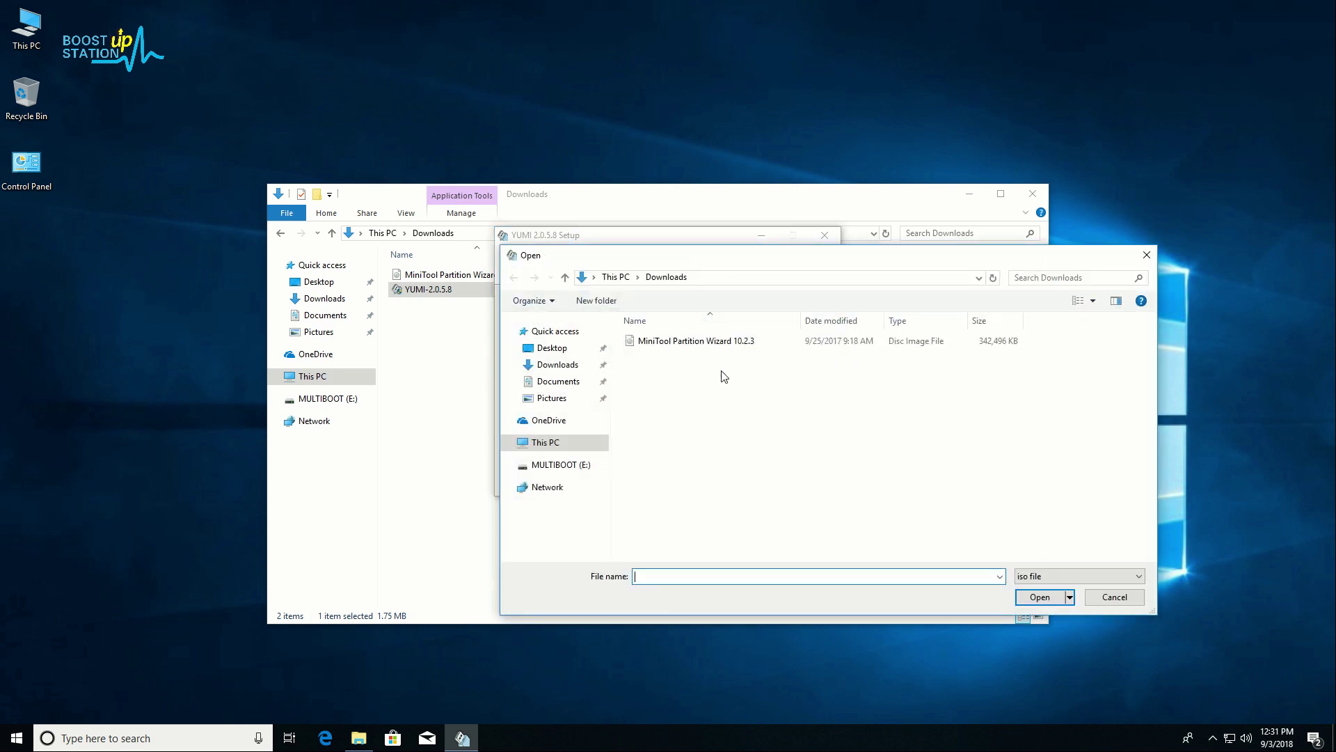
click(684, 346)
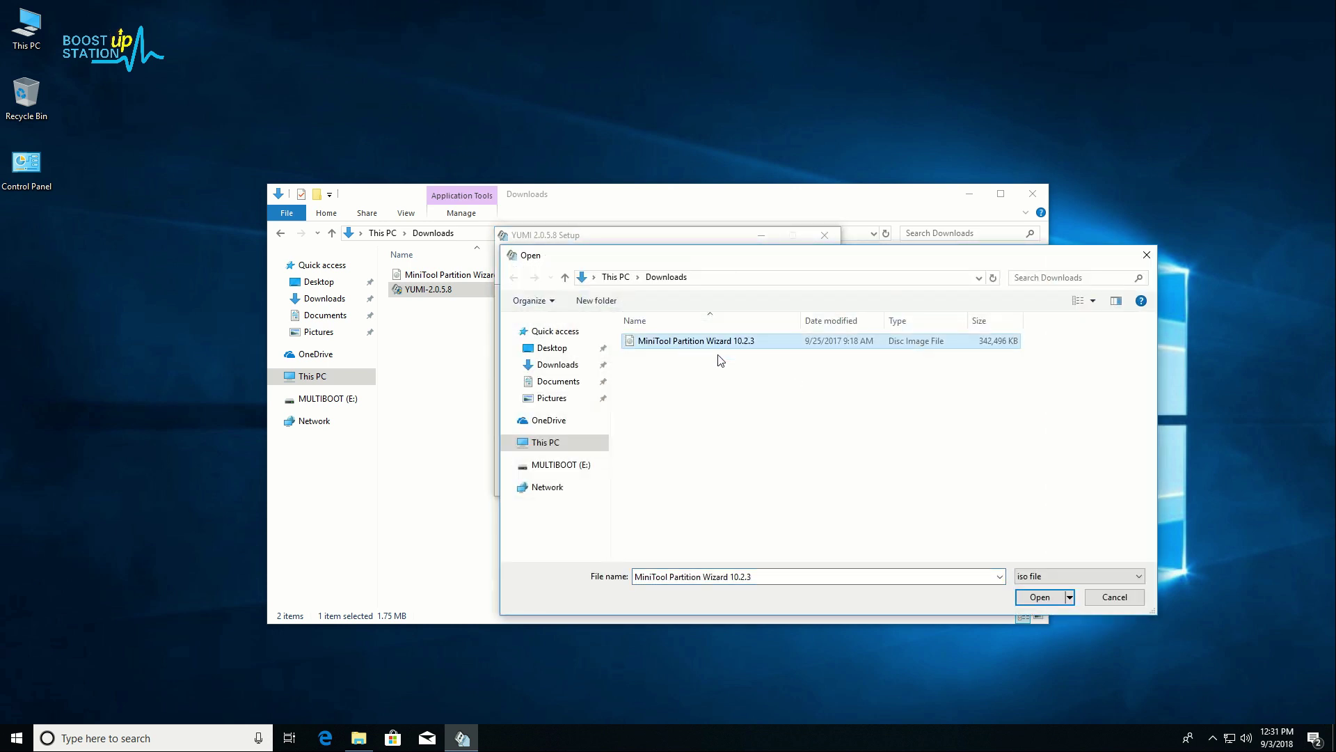
click(1038, 598)
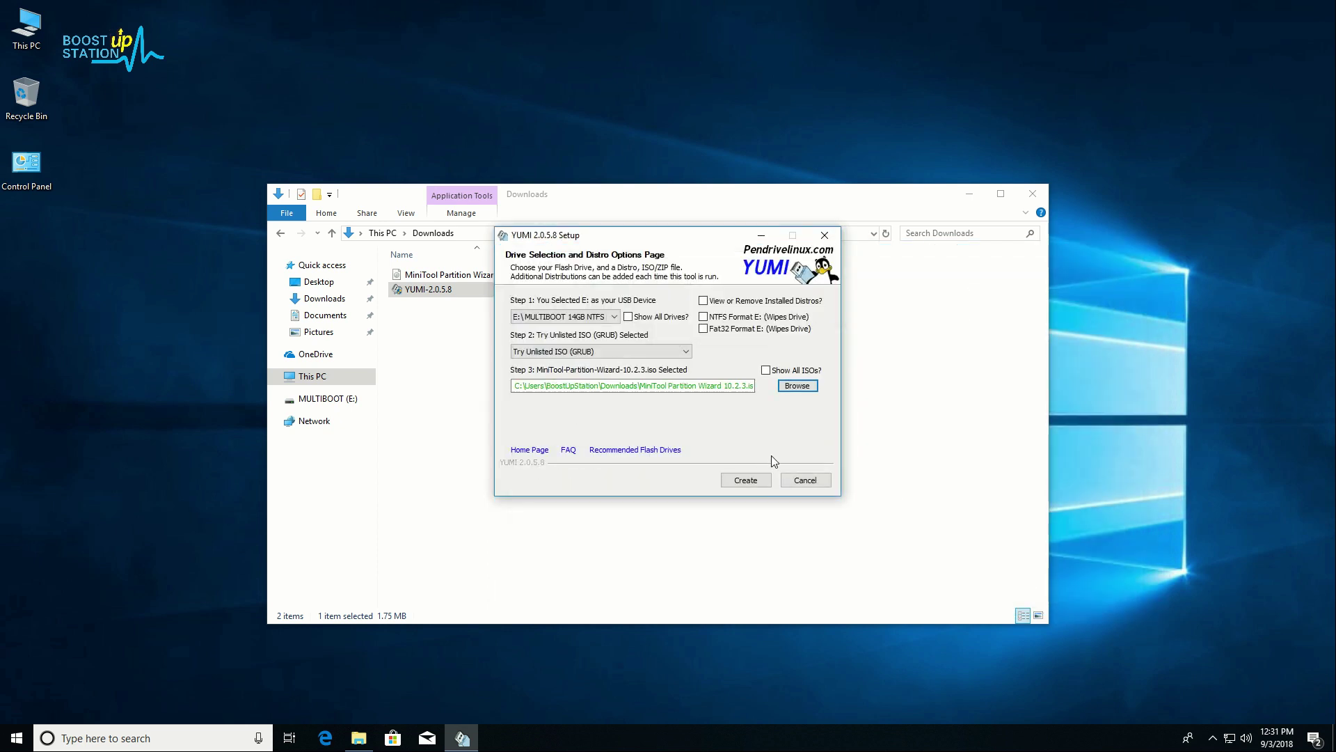
click(760, 480)
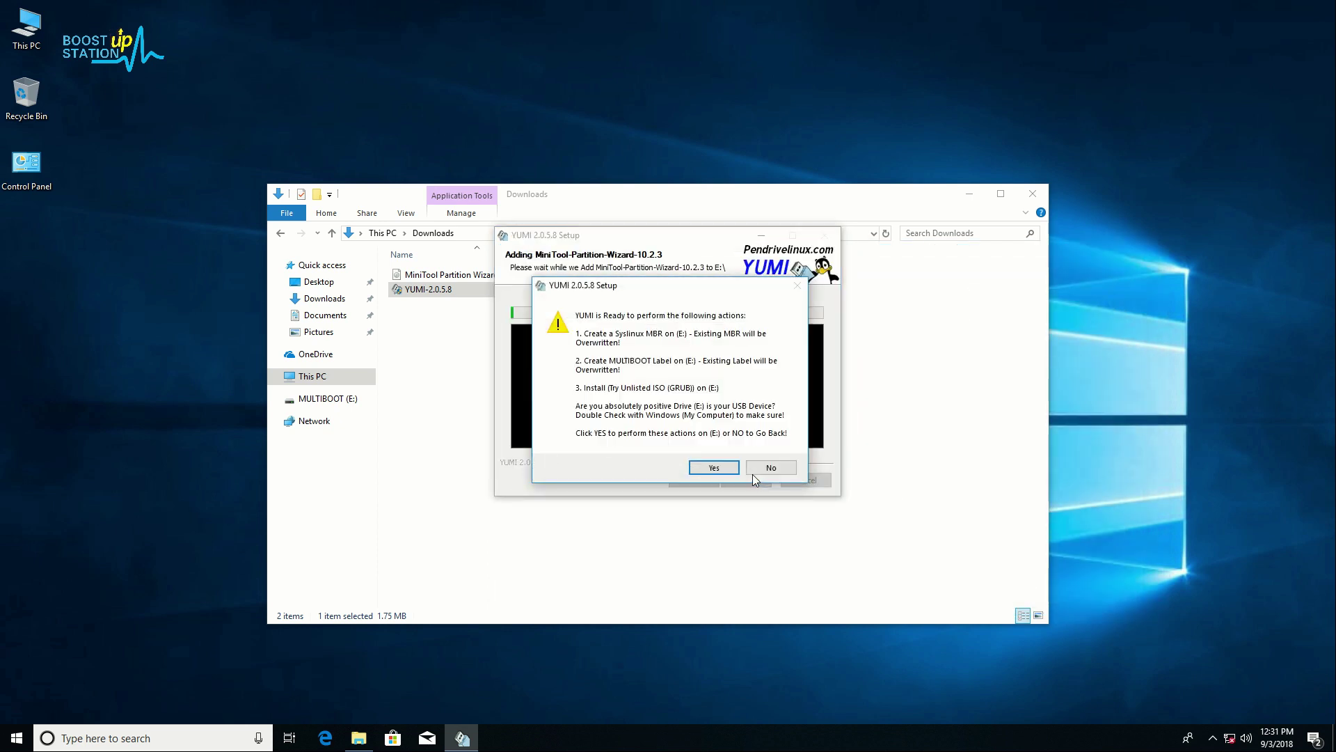
click(715, 468)
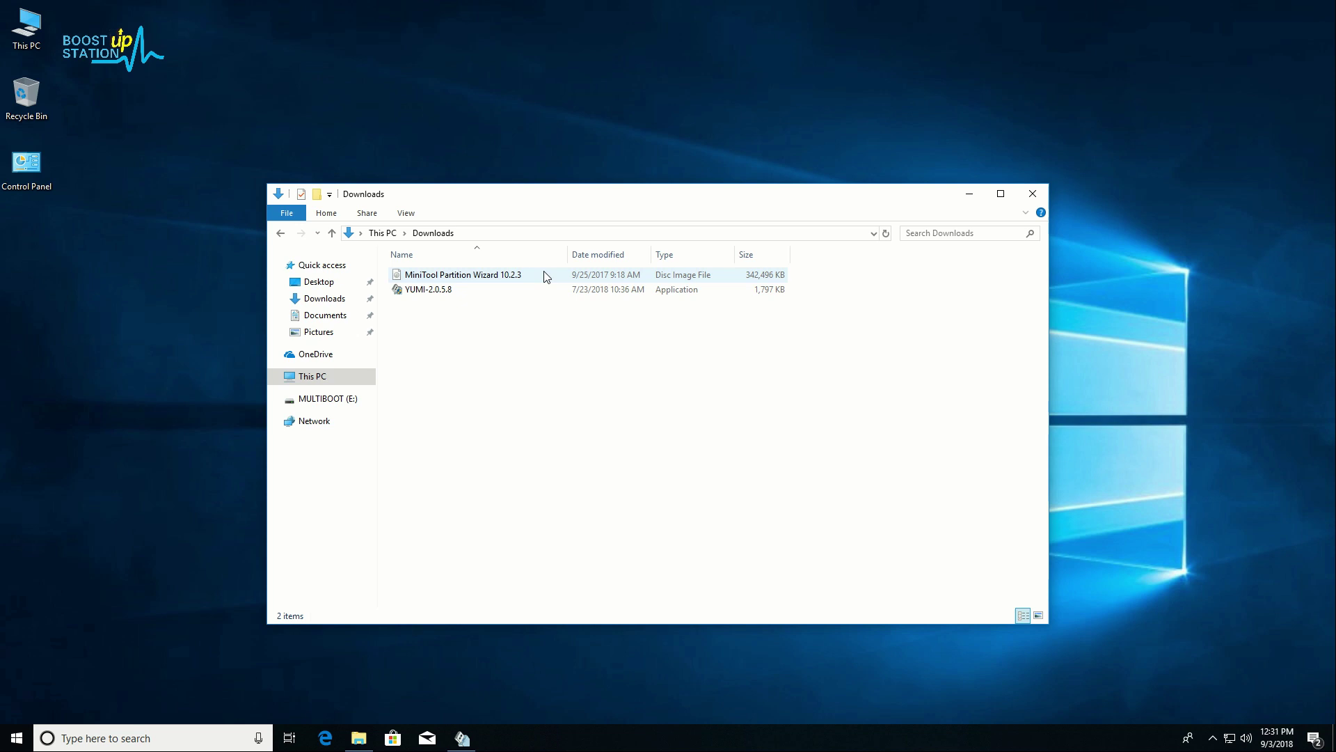
Decline adding more ISOs and finish the YUMI installer
click(587, 274)
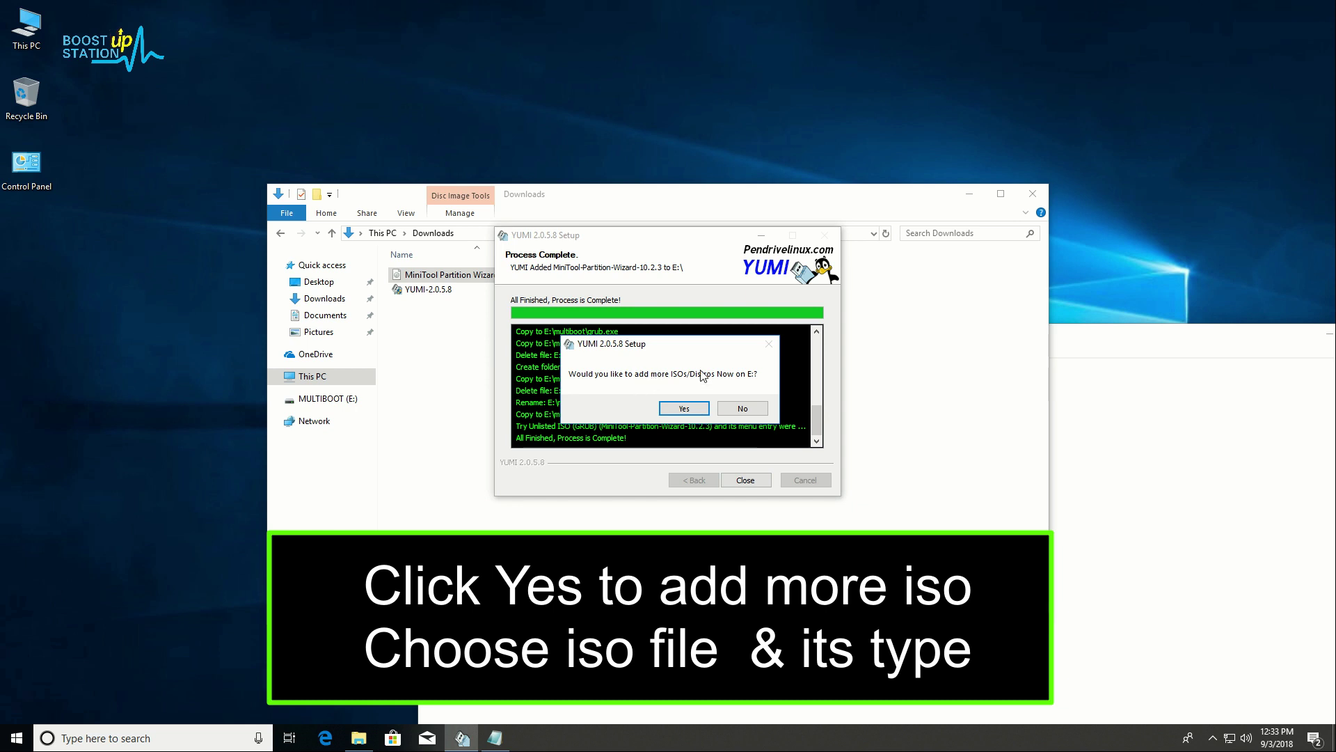
click(722, 411)
click(745, 480)
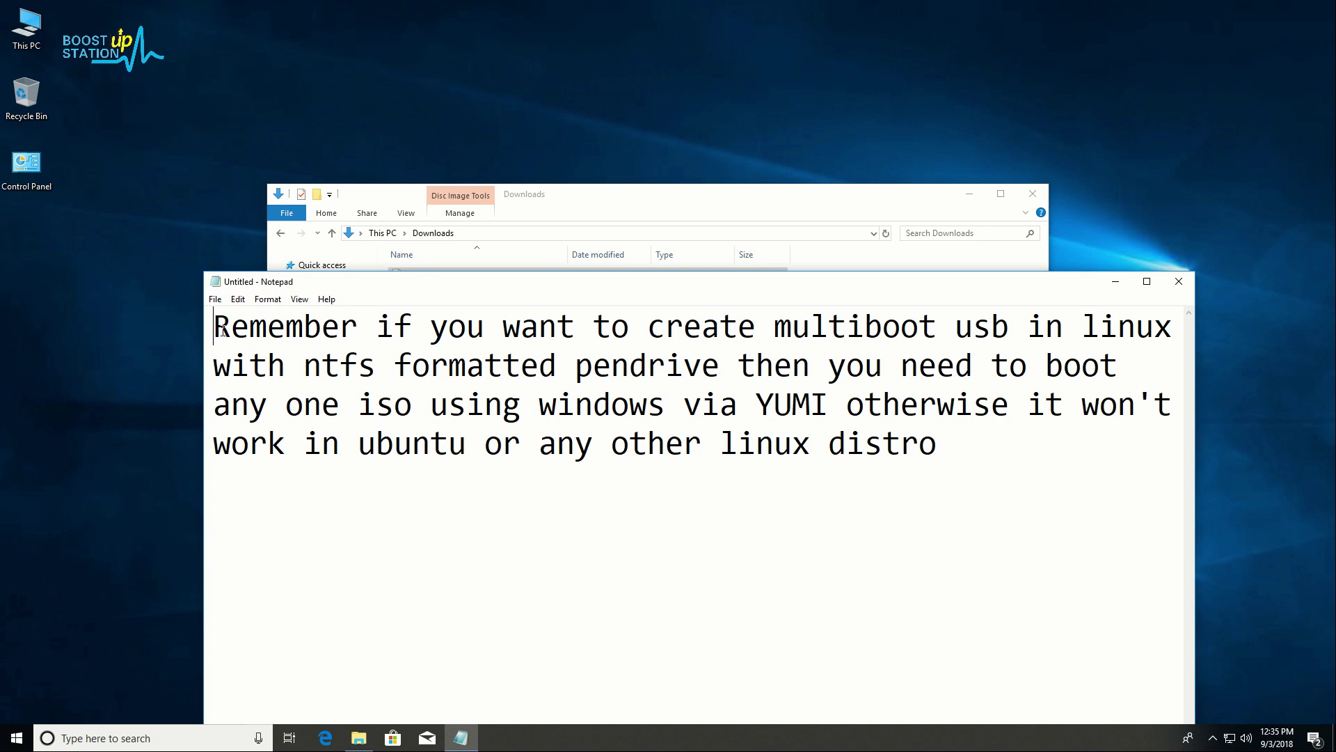
Highlight the note's phrases about NTFS pendrives needing one ISO added from Windows via YUMI
drag(222, 330, 1186, 327)
drag(285, 362, 1137, 365)
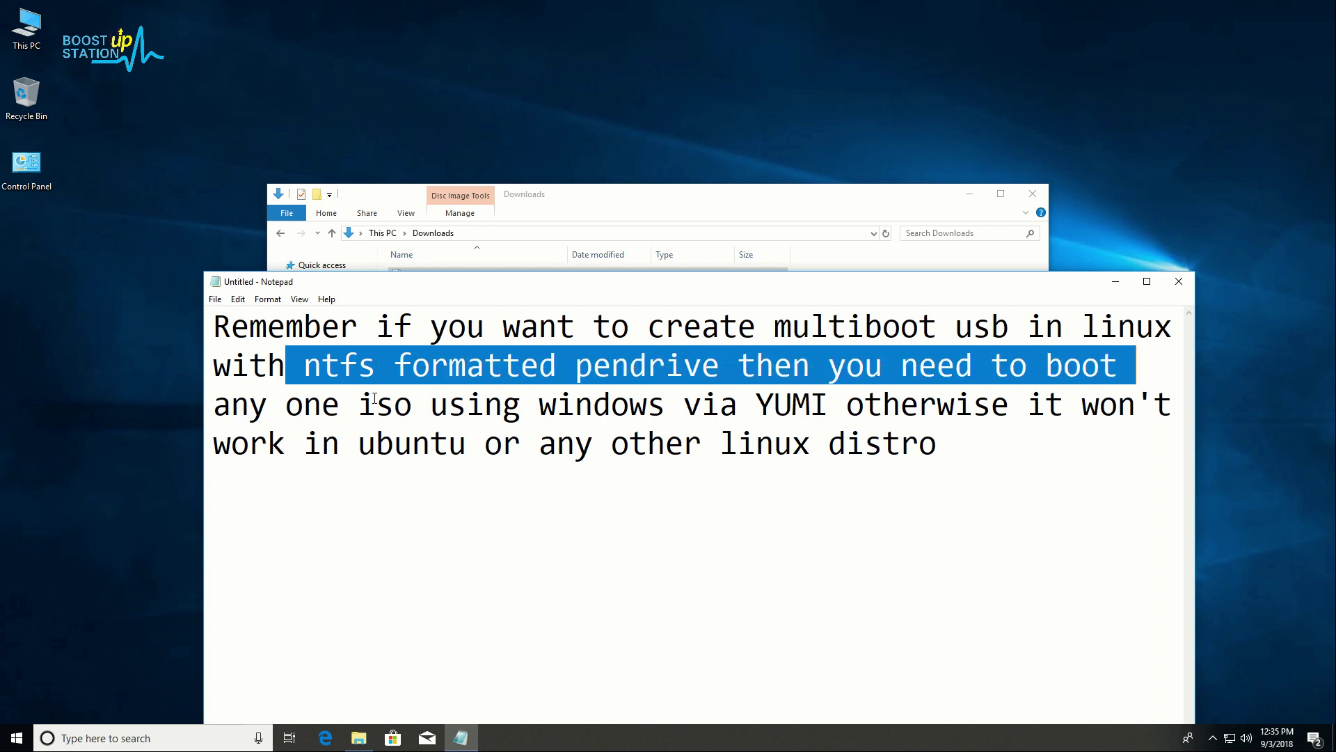
drag(375, 398, 811, 452)
click(981, 457)
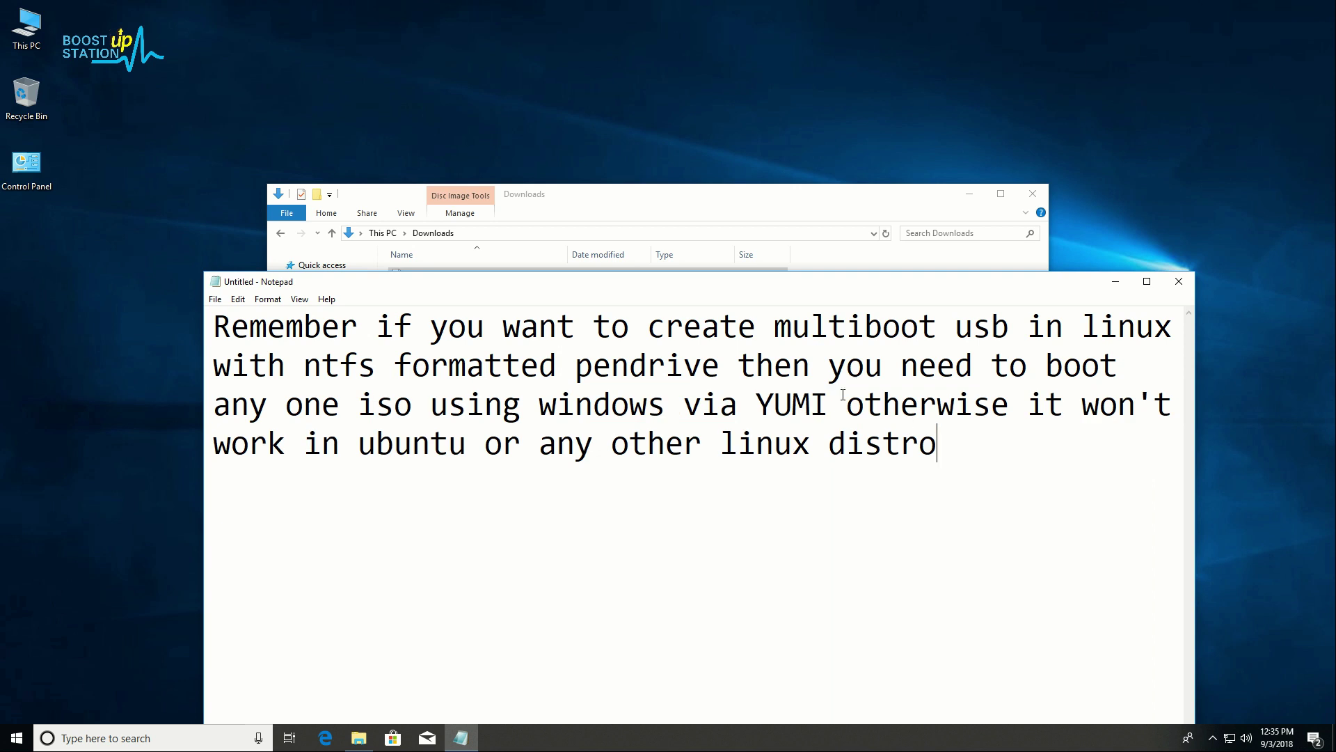
Minimise Notepad and select the YUMI and MiniTool Partition Wizard files in Downloads
click(1116, 281)
click(552, 291)
click(463, 276)
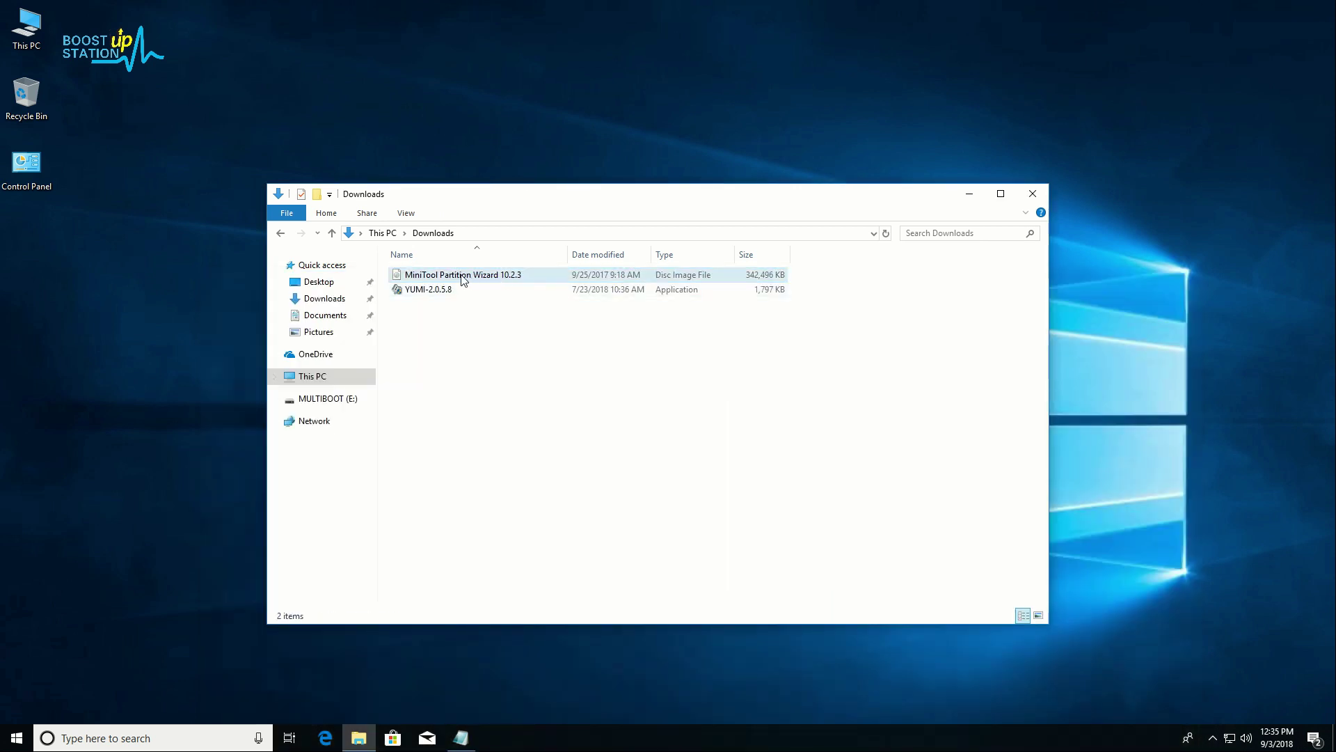
Deselect the MiniTool image, move the Downloads window right, and bring up the Wine command list in Ubuntu
click(492, 379)
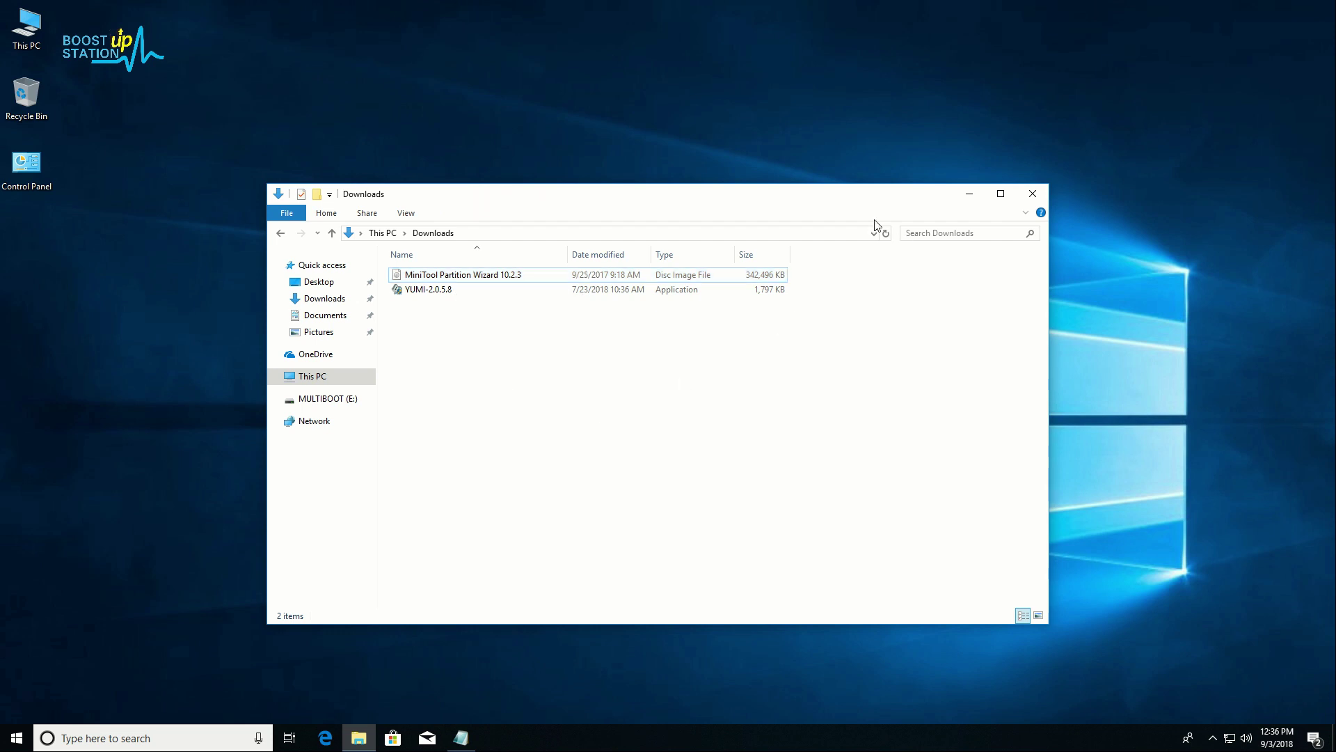
drag(797, 203, 882, 204)
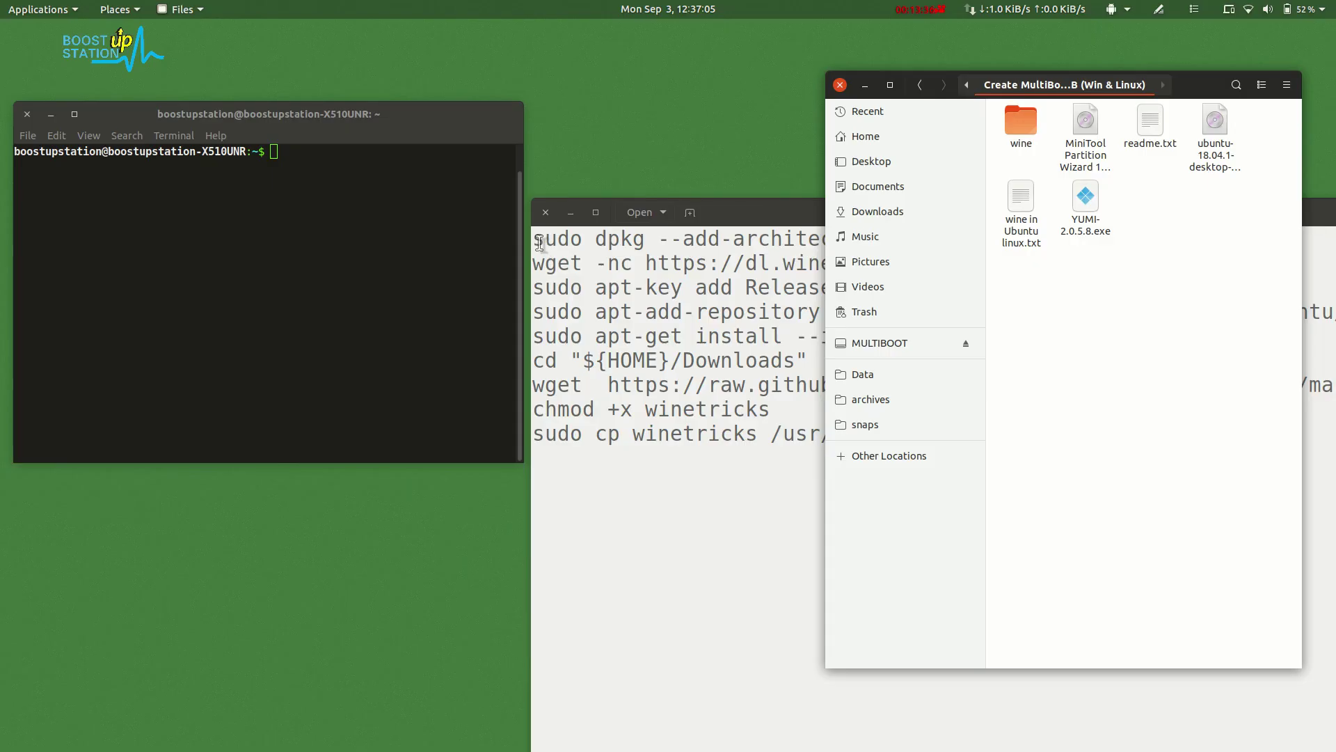
click(538, 240)
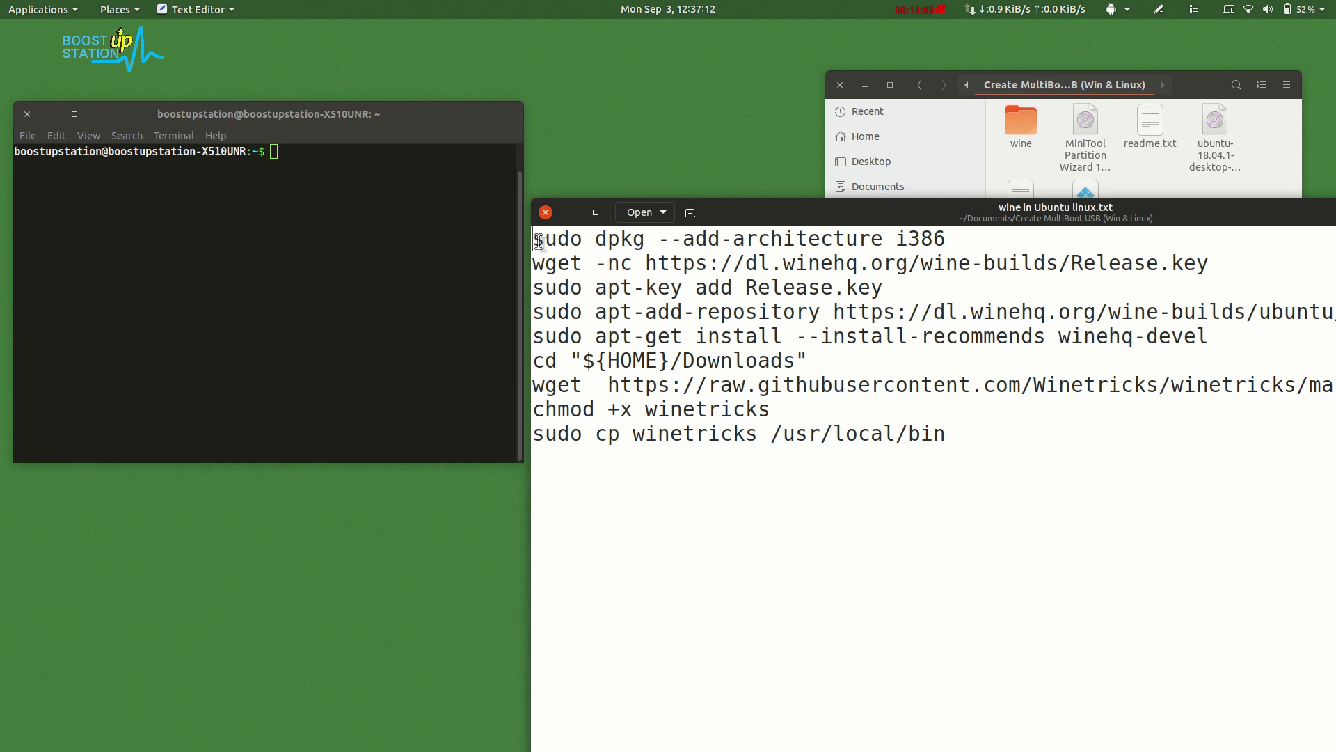
Add the i386 architecture with sudo, authorising it with the account password
click(394, 232)
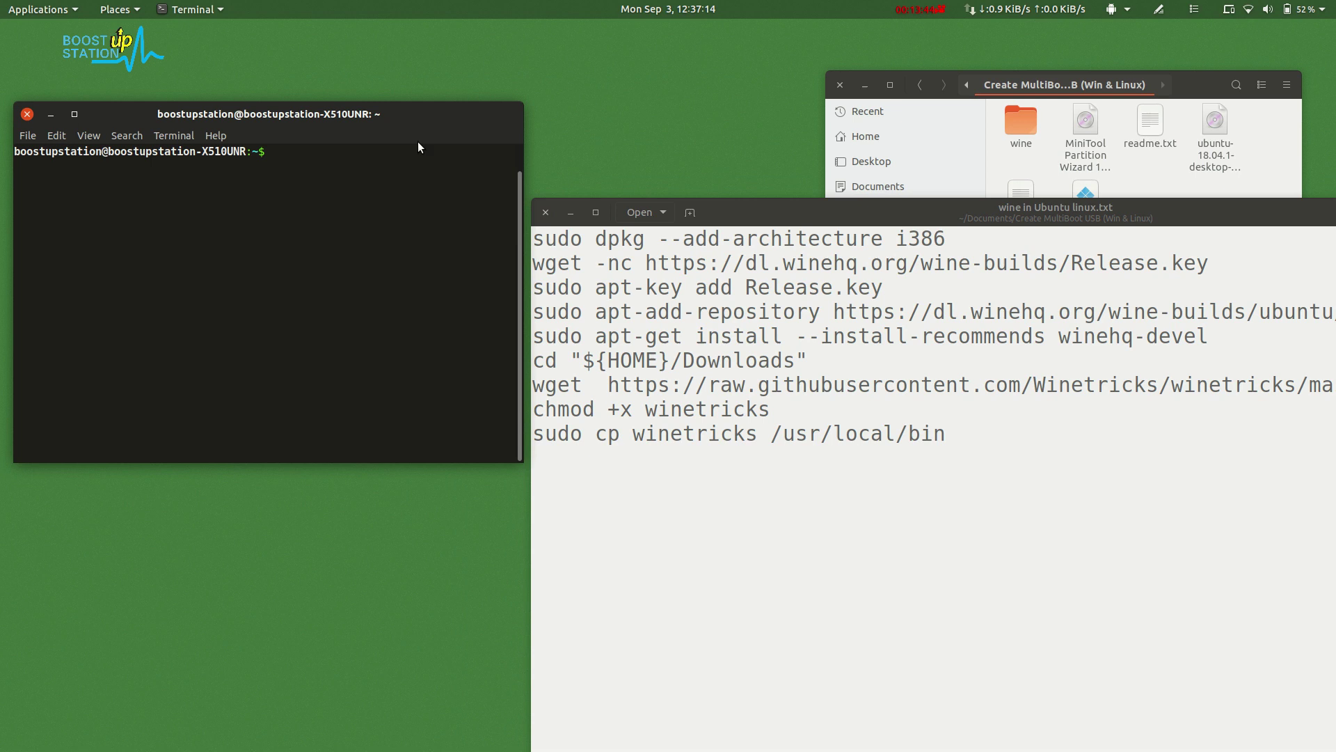
click(535, 242)
drag(535, 241, 948, 237)
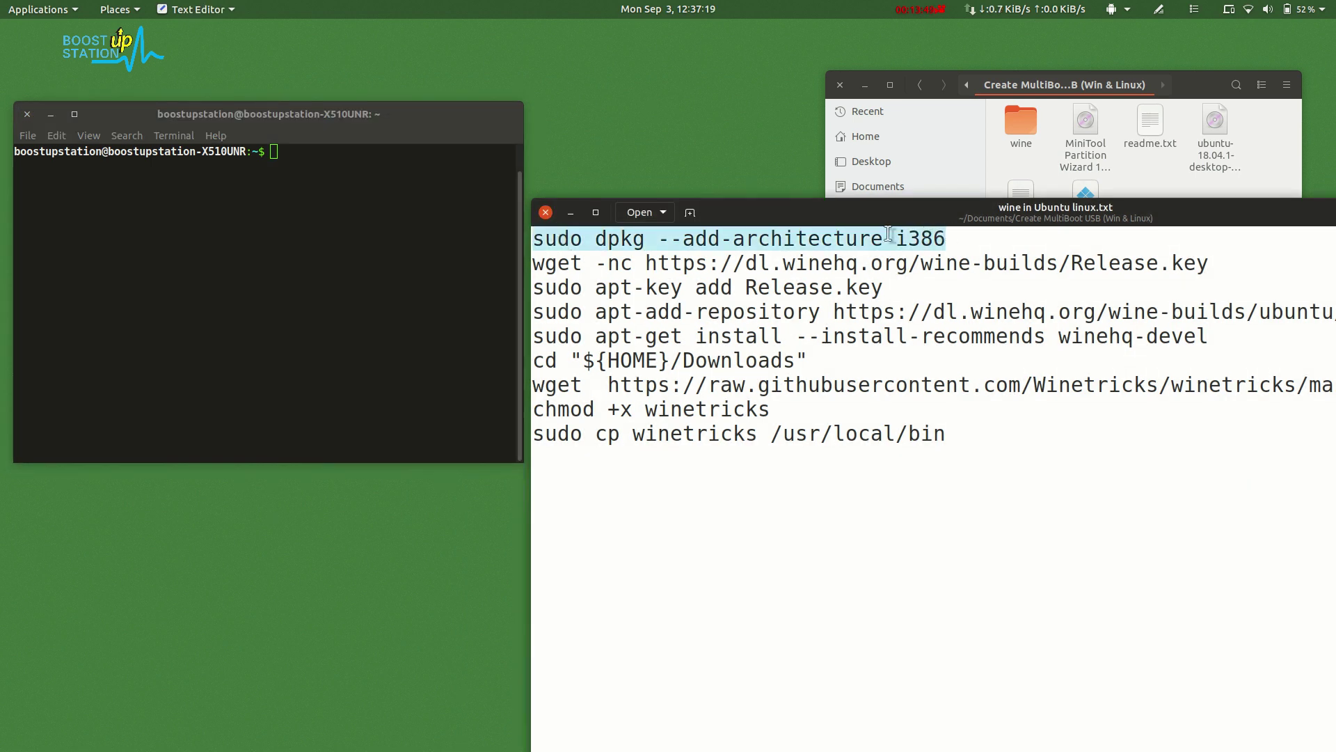
middle_click(424, 187)
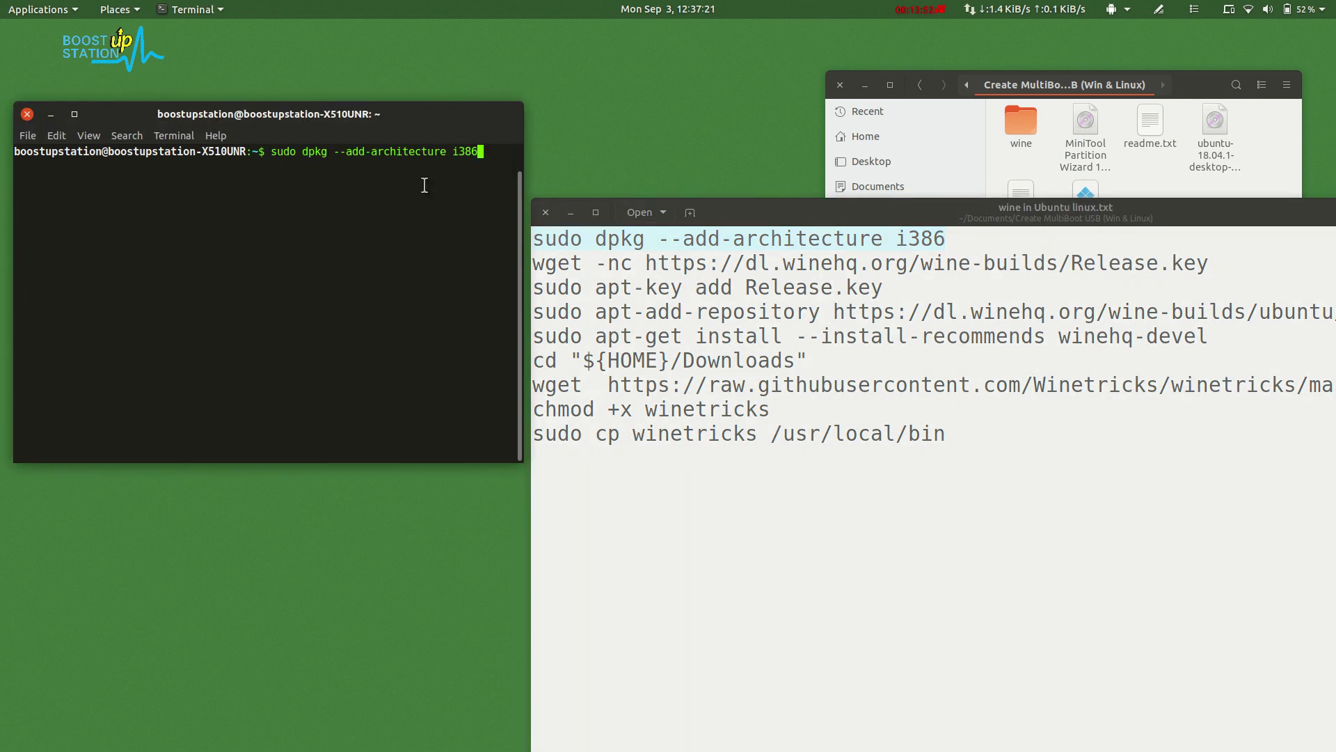
key(Return)
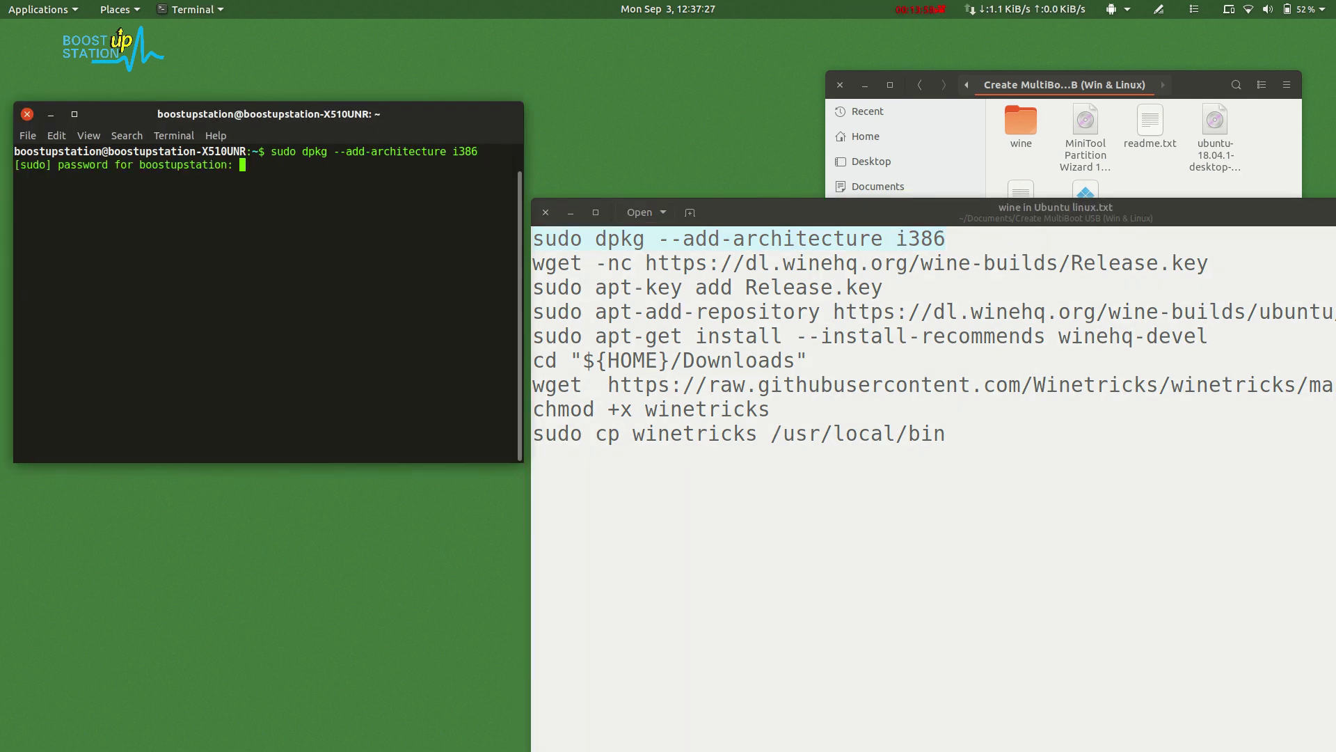
key(Return)
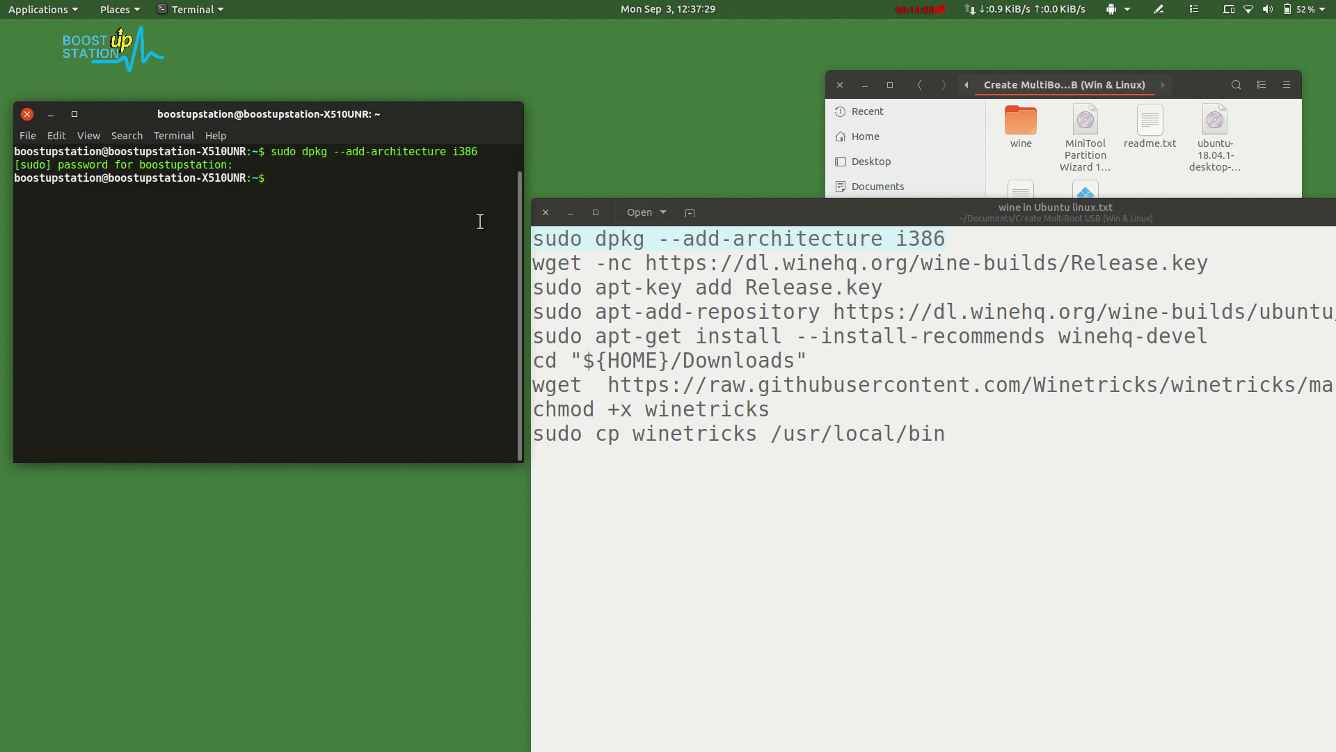
Download the WineHQ Release.key and register it with apt-key add
triple_click(635, 265)
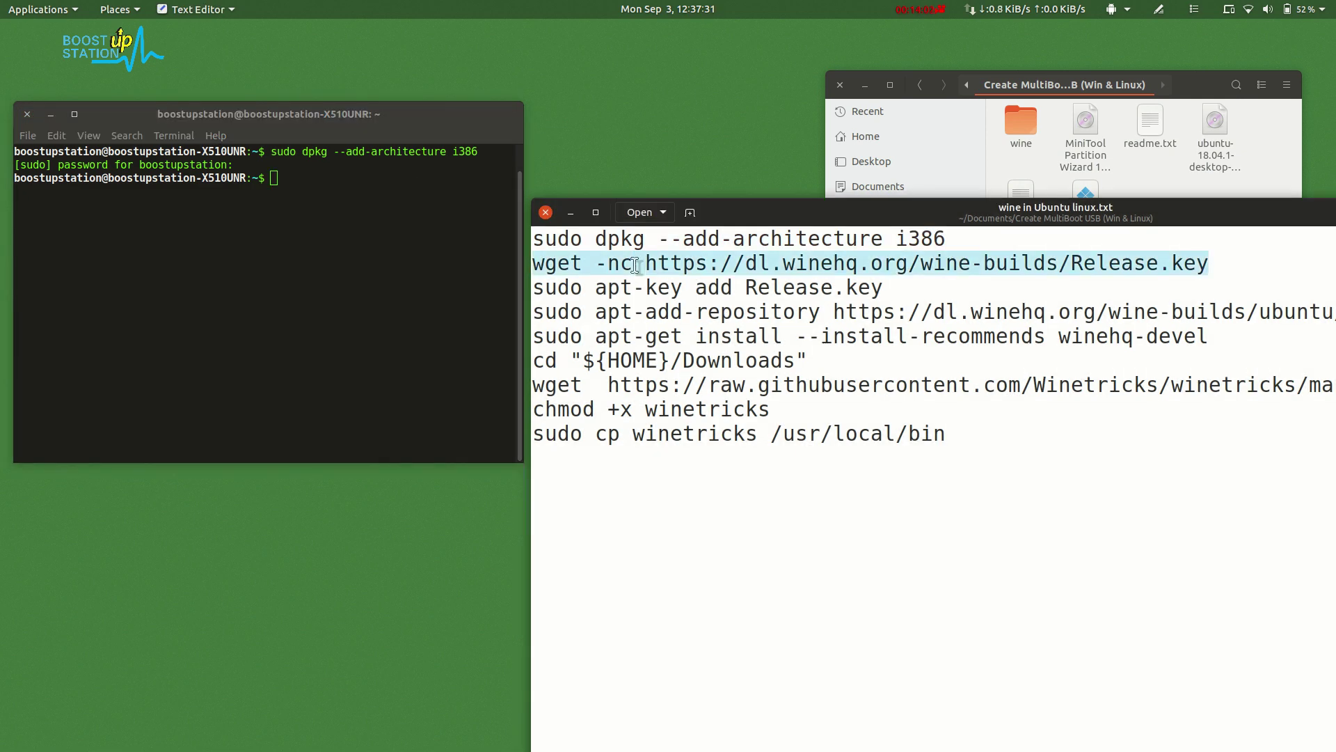
middle_click(409, 242)
key(Return)
triple_click(662, 290)
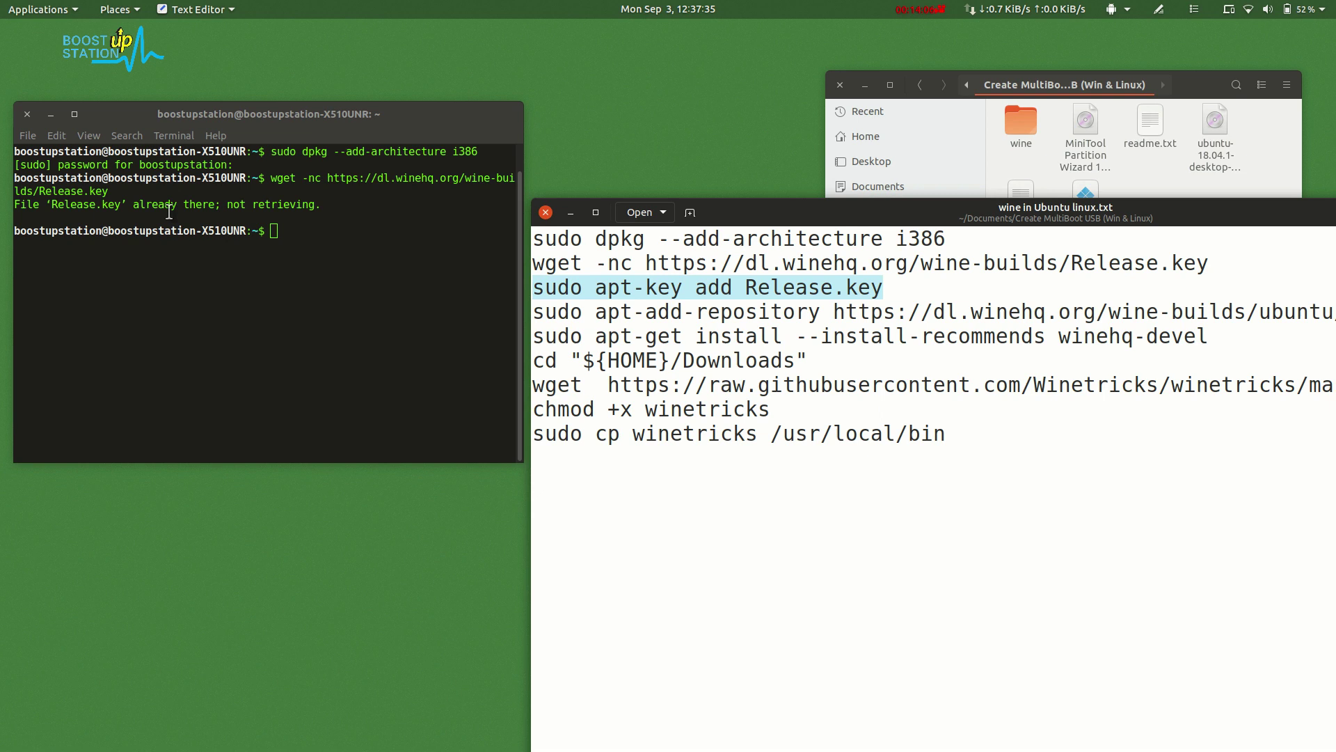
drag(143, 206, 313, 209)
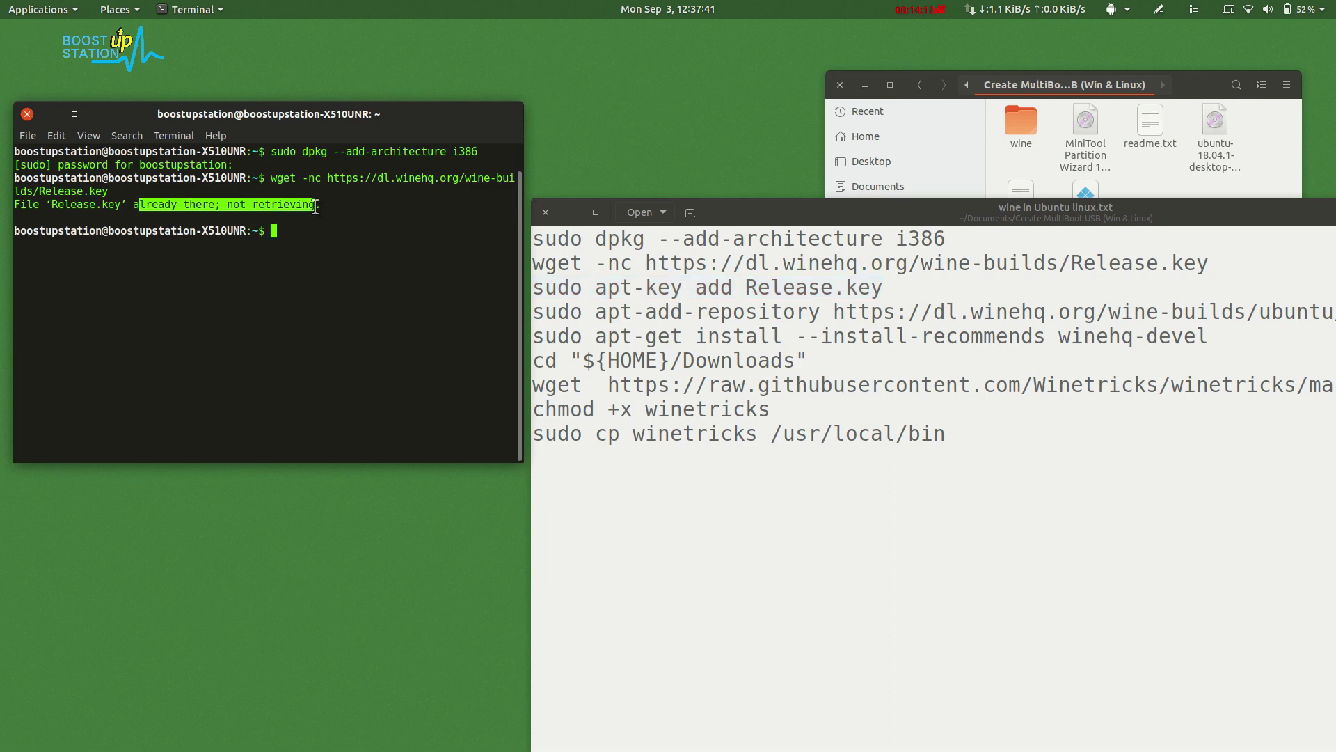
click(316, 206)
middle_click(316, 209)
key(Return)
Add the WineHQ repository and install winehq-devel, a 76.3 MB download
triple_click(696, 312)
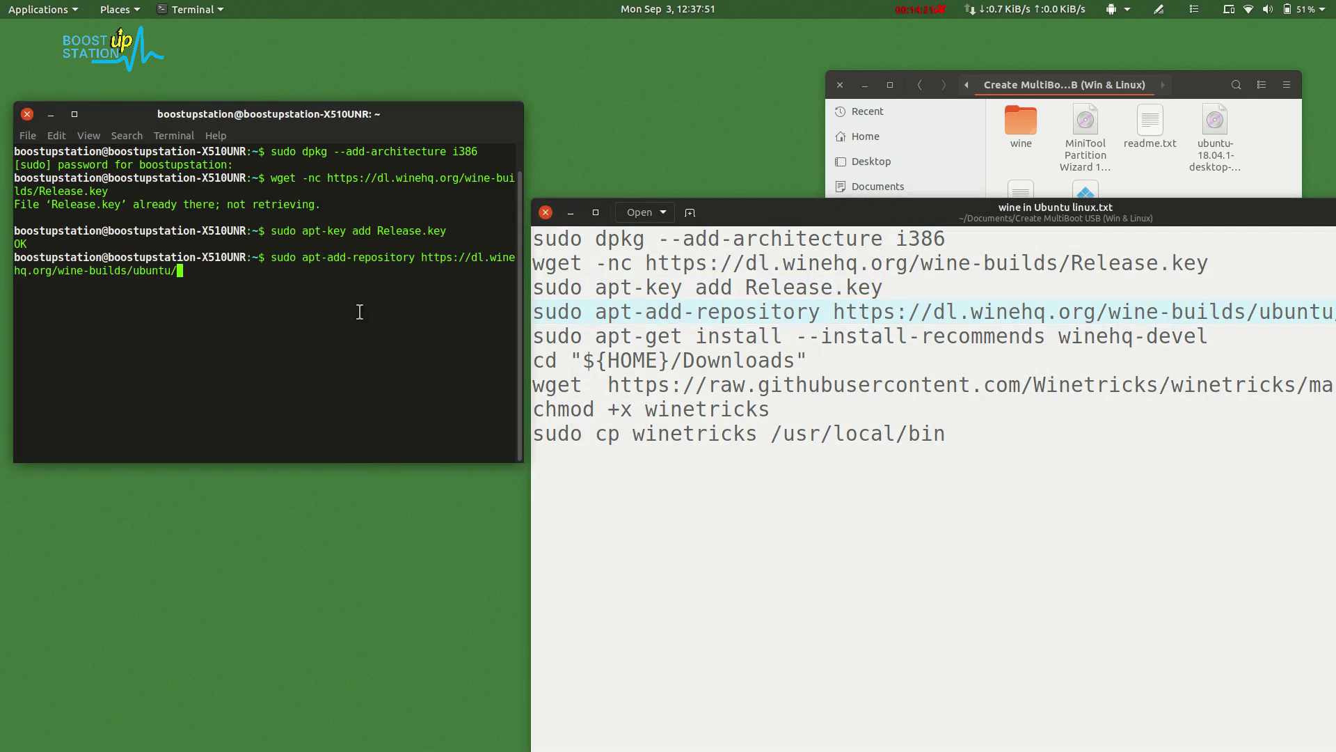
key(Return)
triple_click(732, 337)
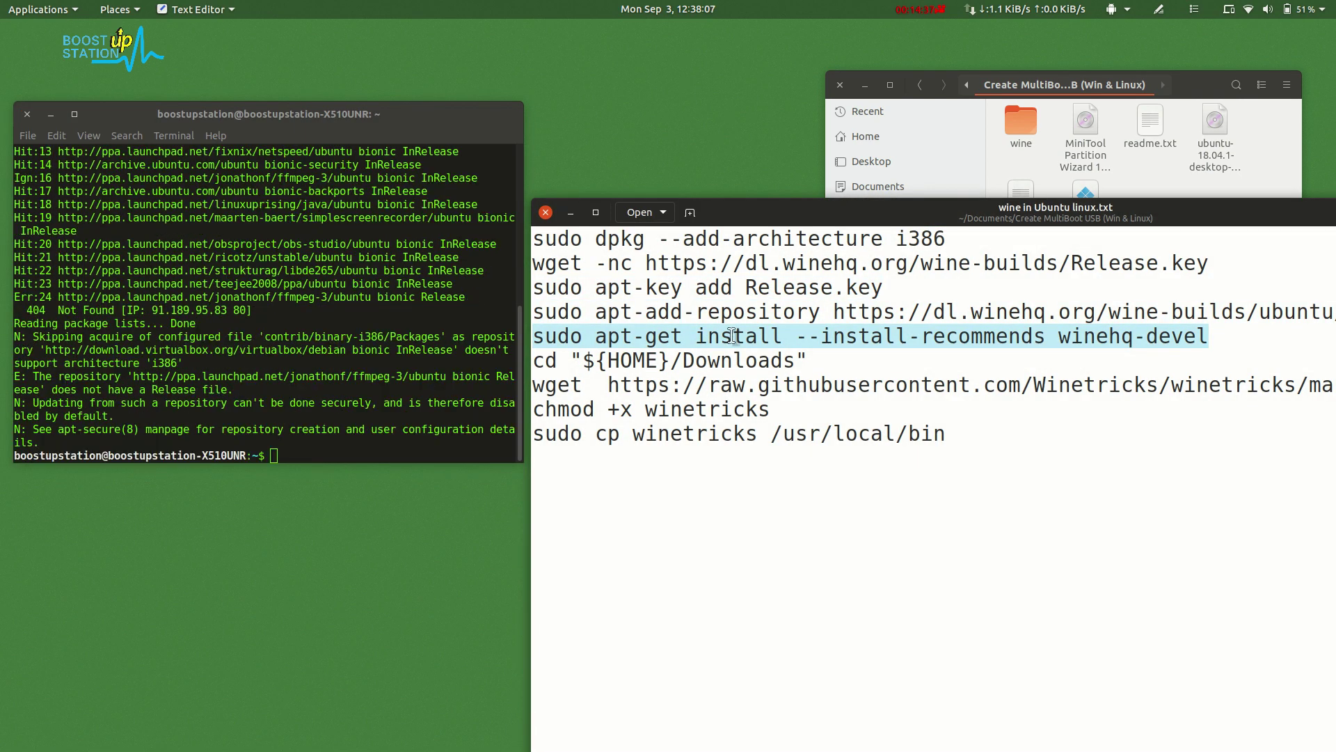
middle_click(407, 390)
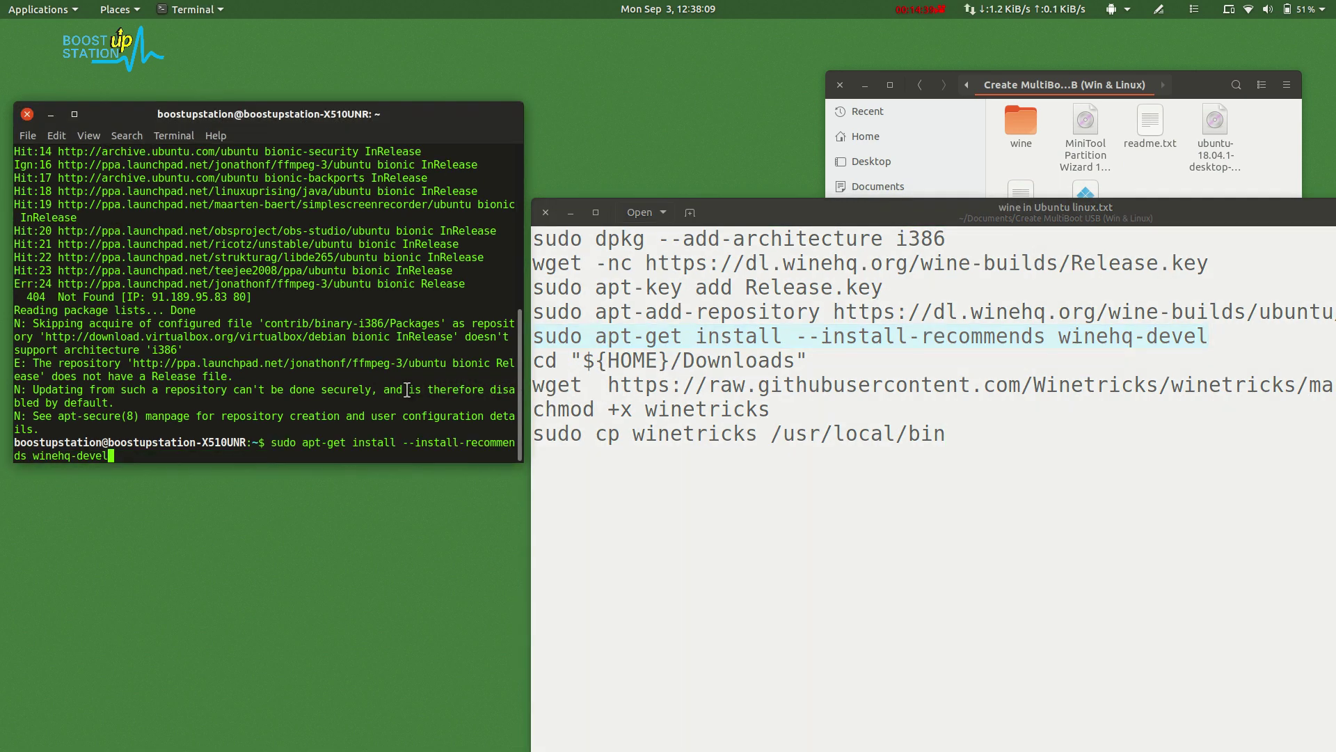
key(Return)
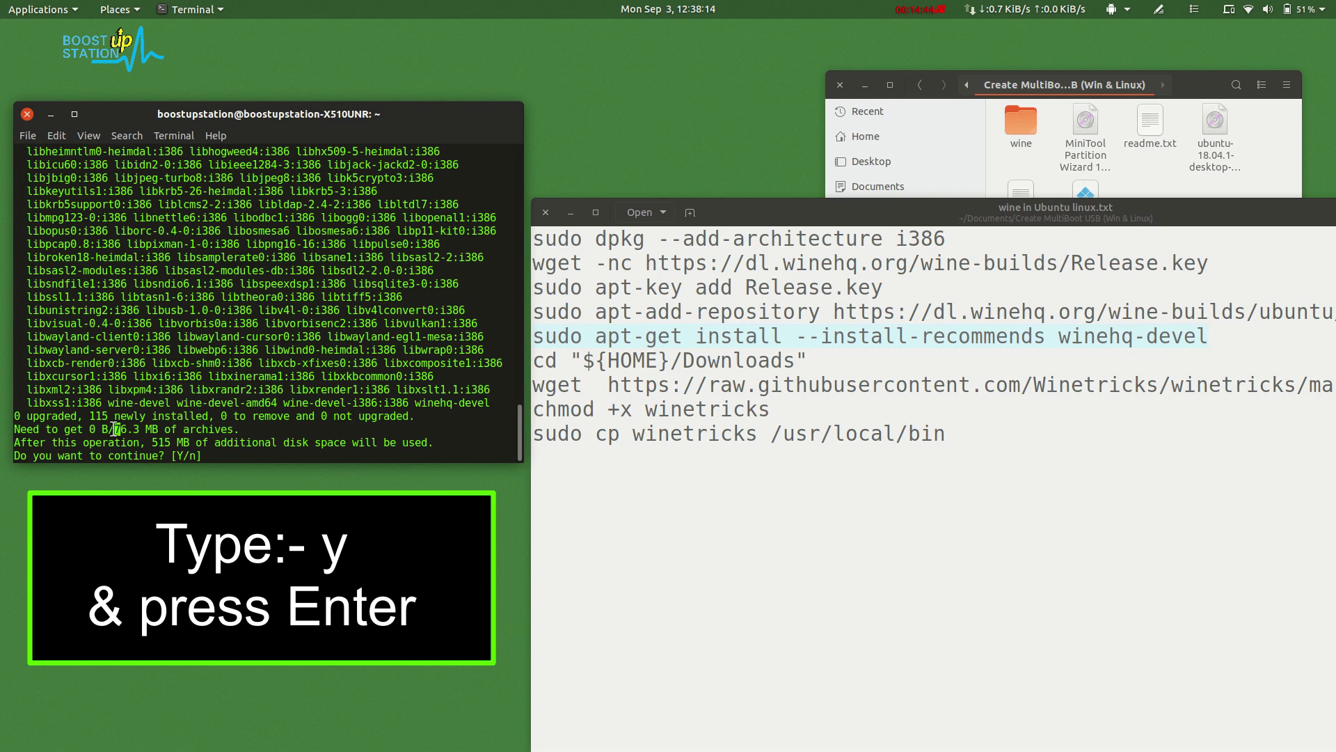
drag(113, 429, 151, 429)
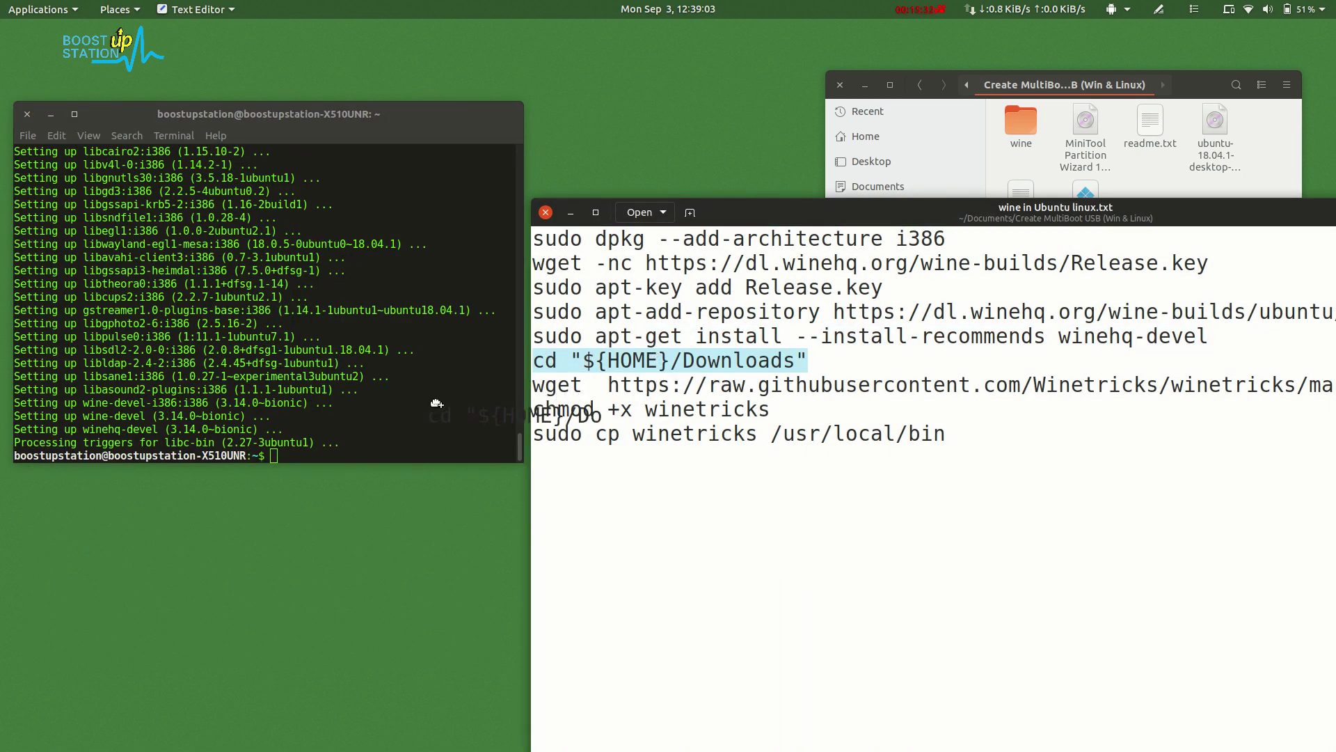
Change into Downloads and download winetricks with wget
middle_click(422, 405)
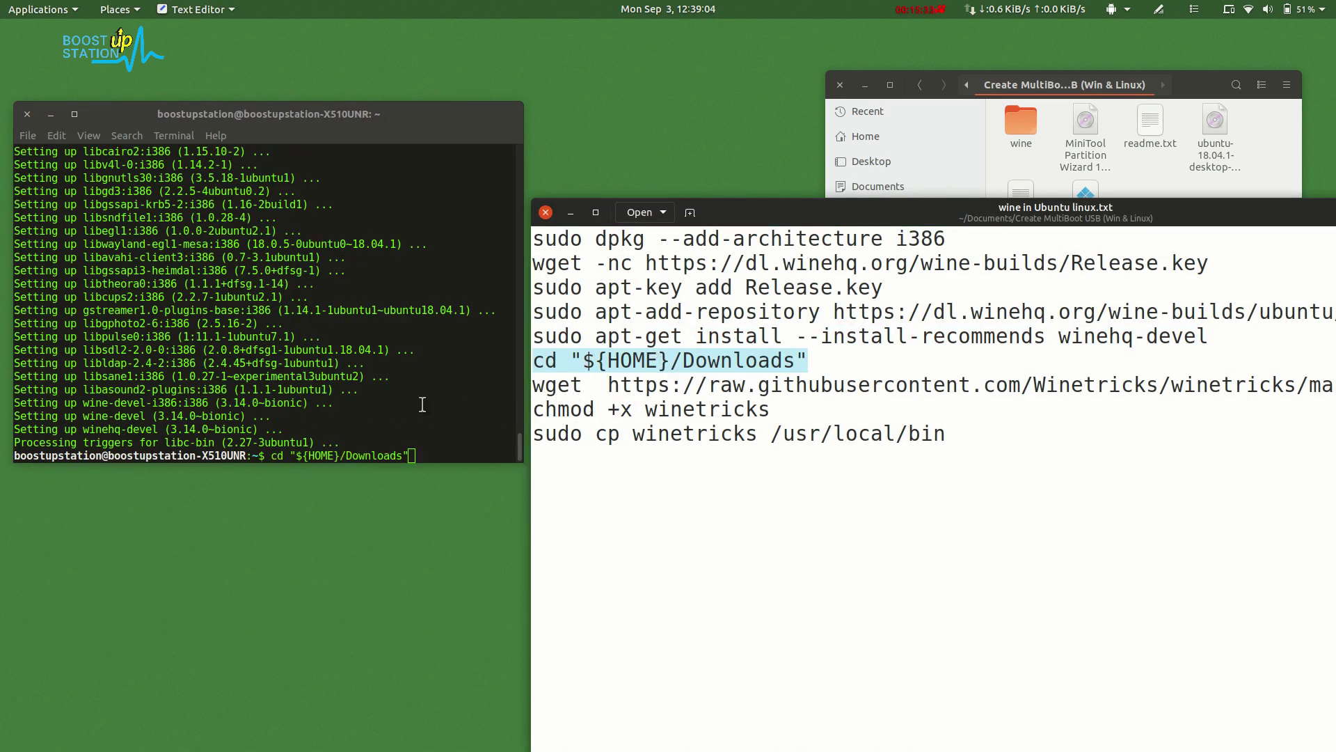
key(Return)
triple_click(571, 385)
drag(570, 385, 432, 411)
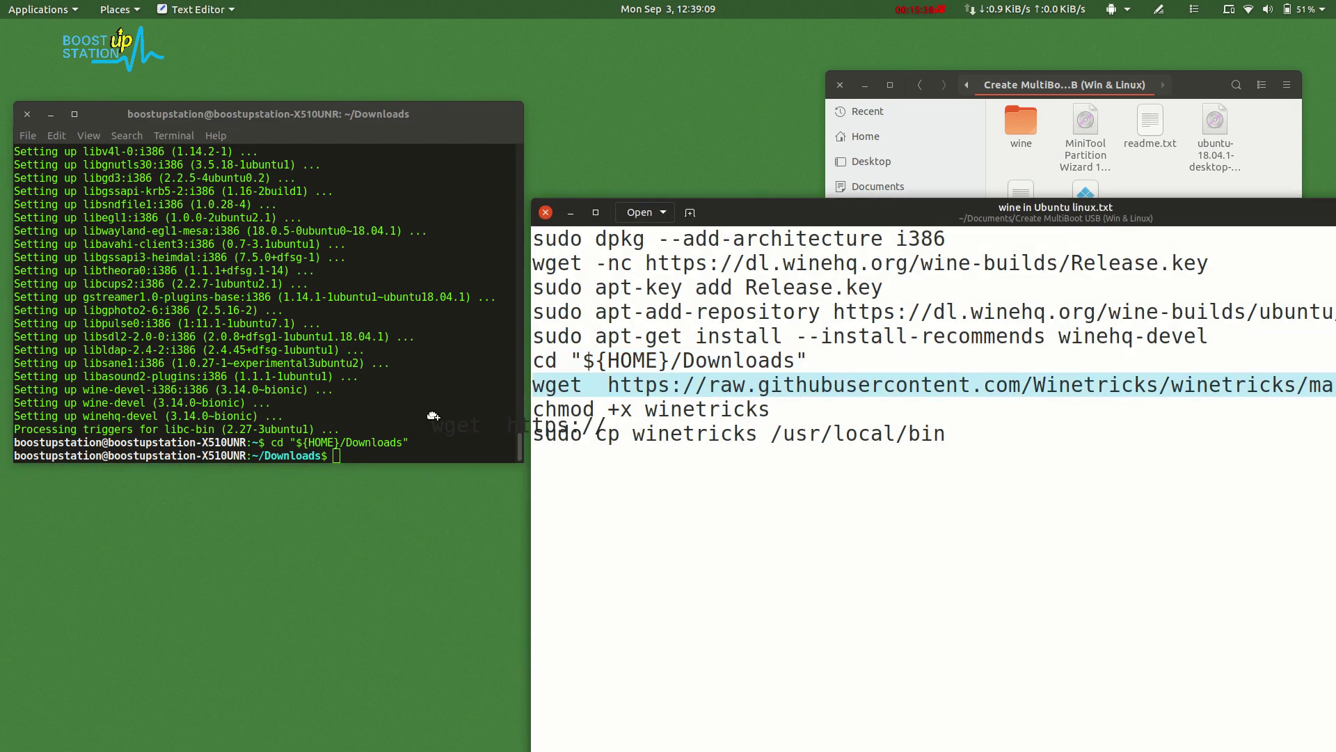
click(433, 411)
key(Return)
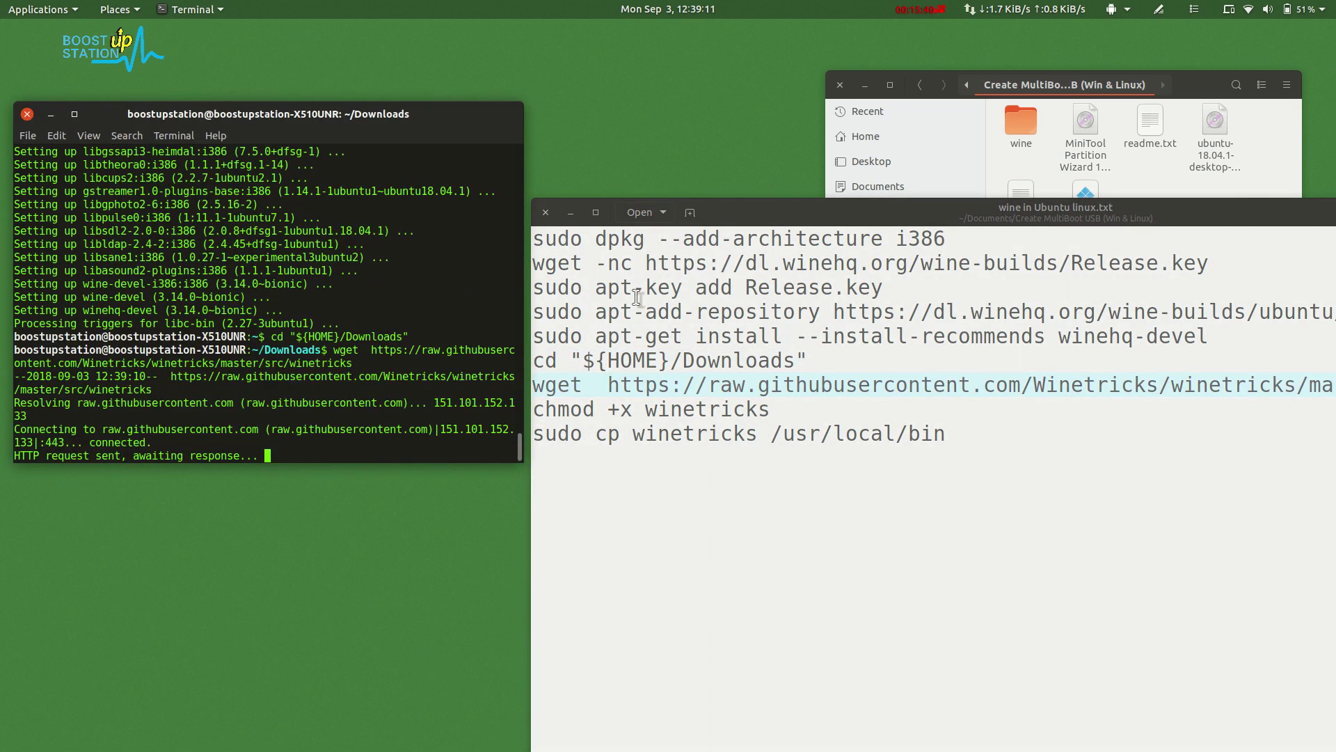
Make winetricks executable, copy it to /usr/local/bin, and close the command list
click(824, 214)
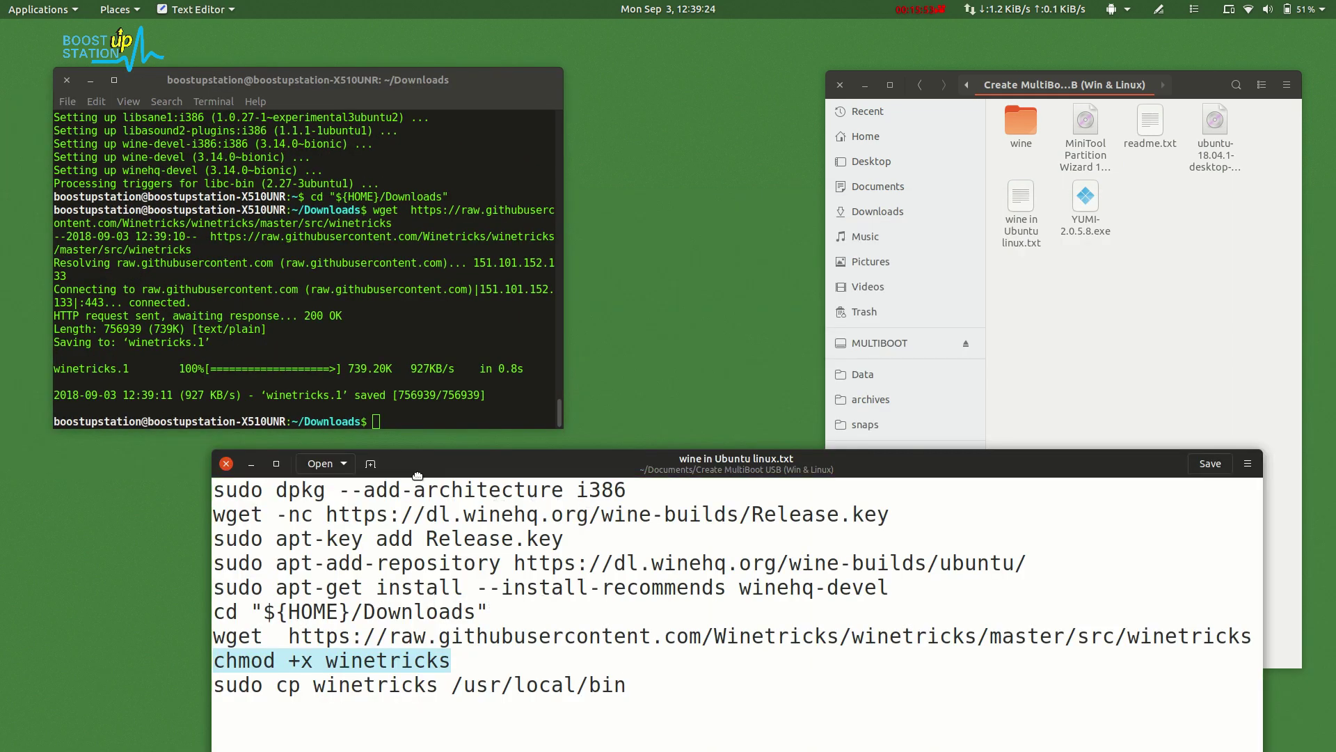
drag(418, 475, 432, 418)
click(432, 417)
key(Return)
triple_click(377, 685)
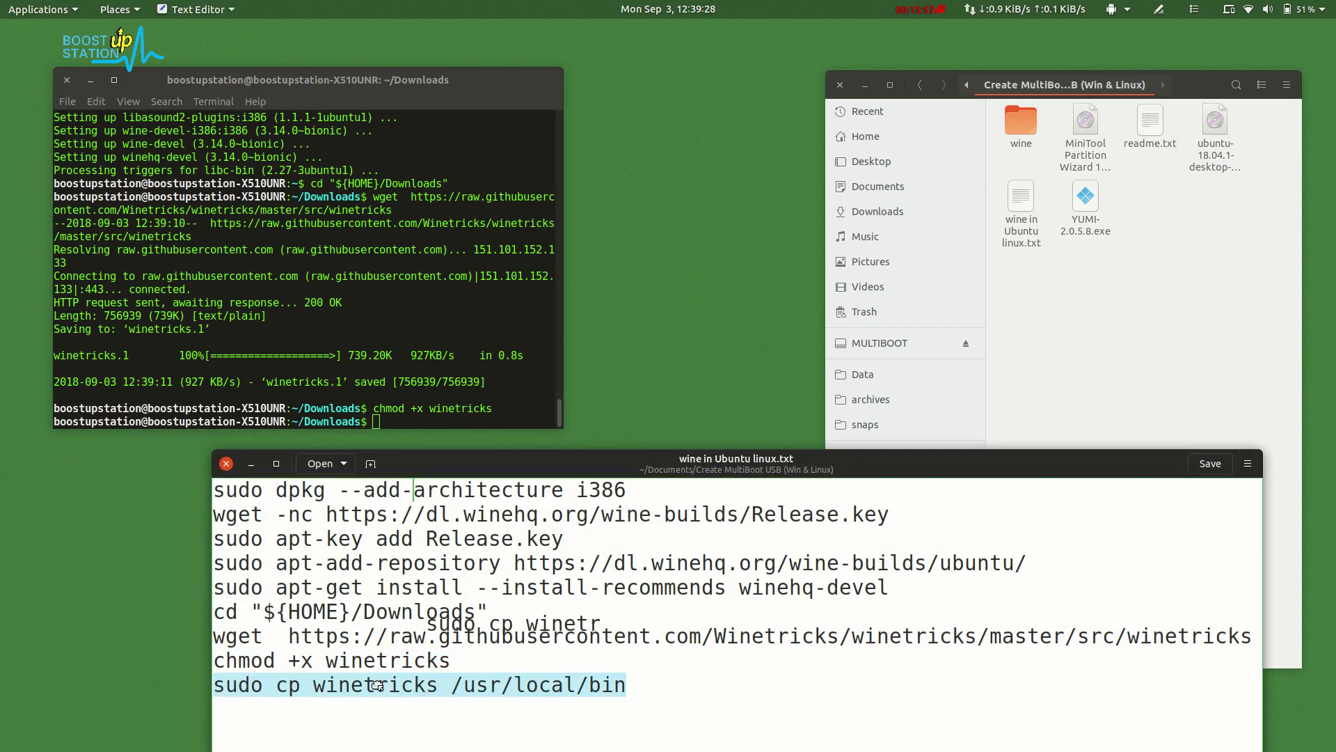
drag(376, 685, 565, 412)
click(565, 412)
key(Return)
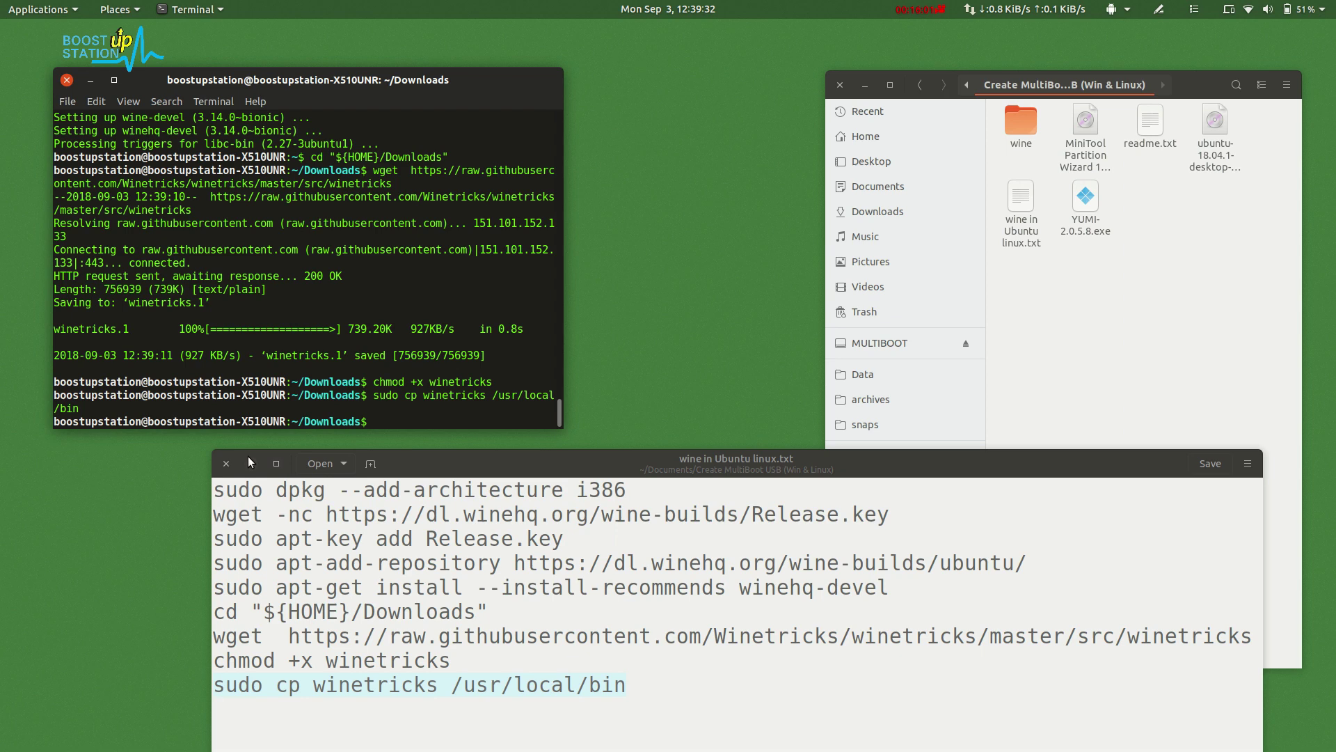
click(227, 464)
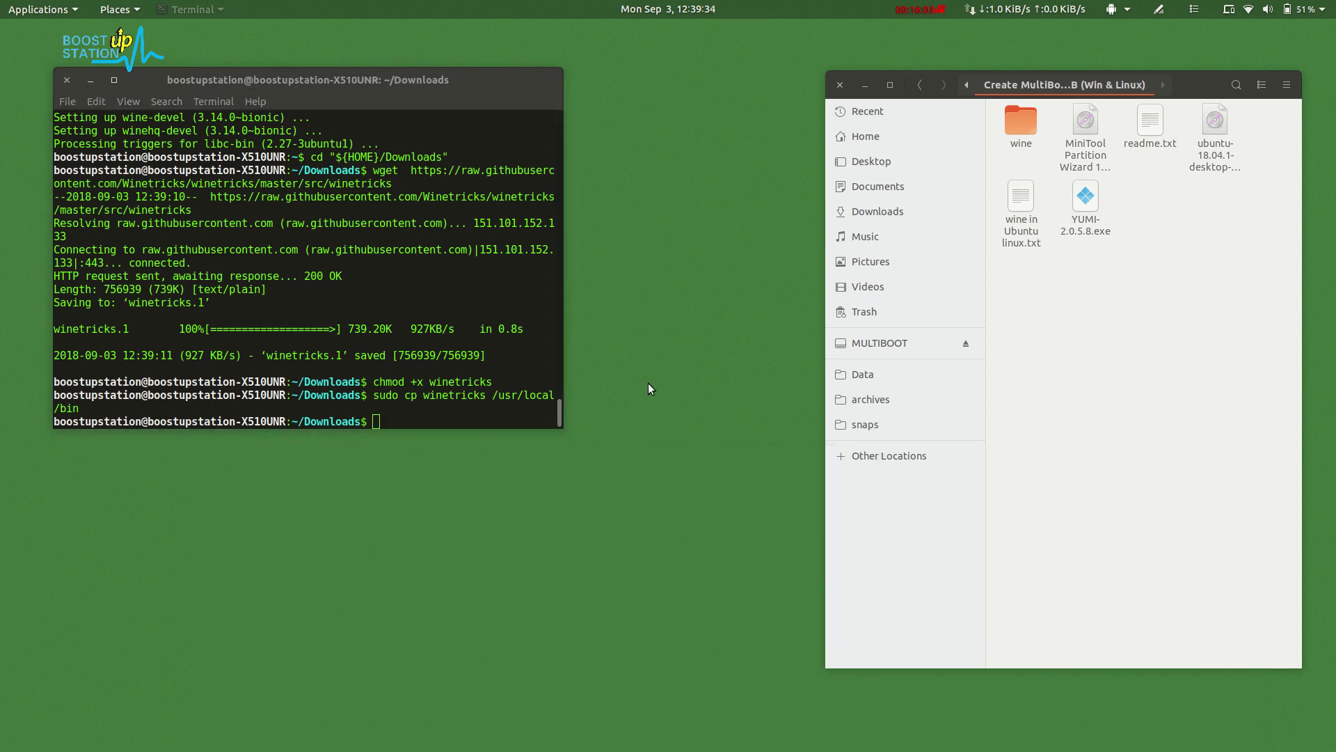
In Files, choose Open With Other Application for YUMI-2.0.5.8.exe
click(1151, 341)
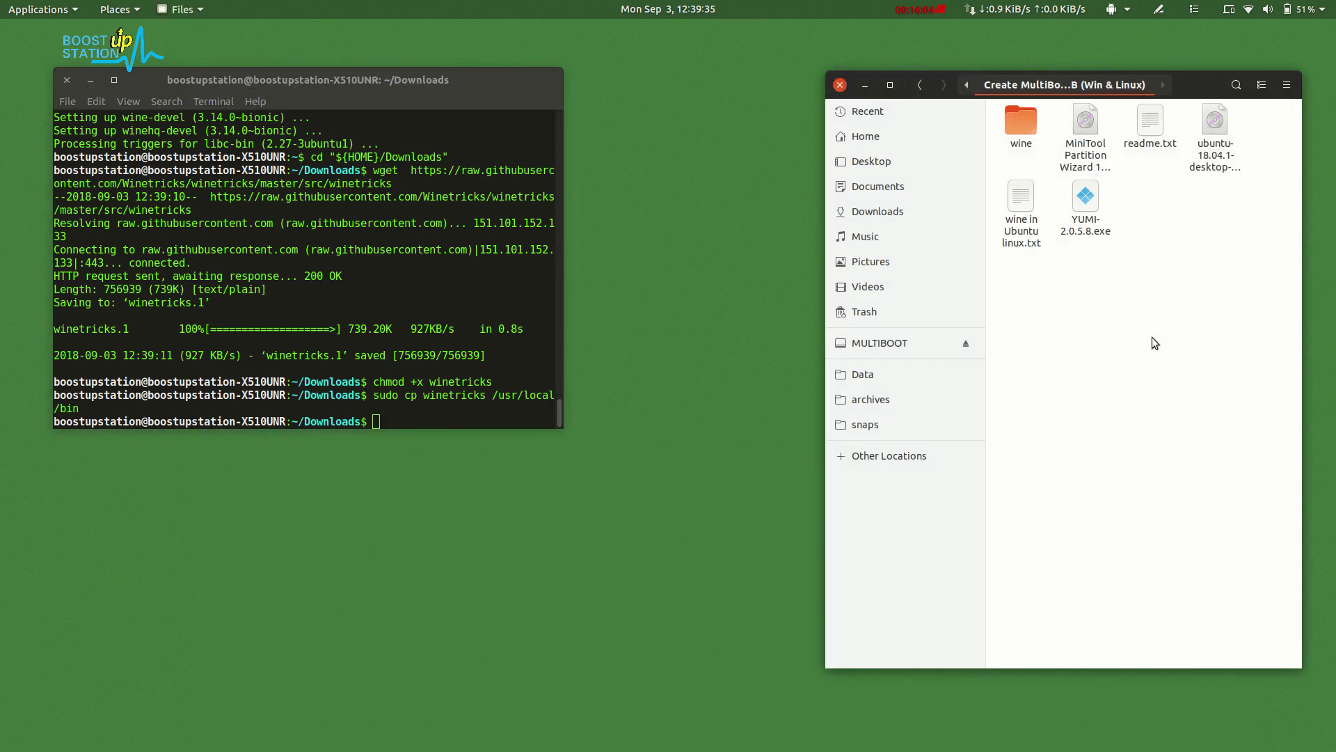
click(1089, 209)
click(1211, 140)
click(1072, 319)
click(1086, 201)
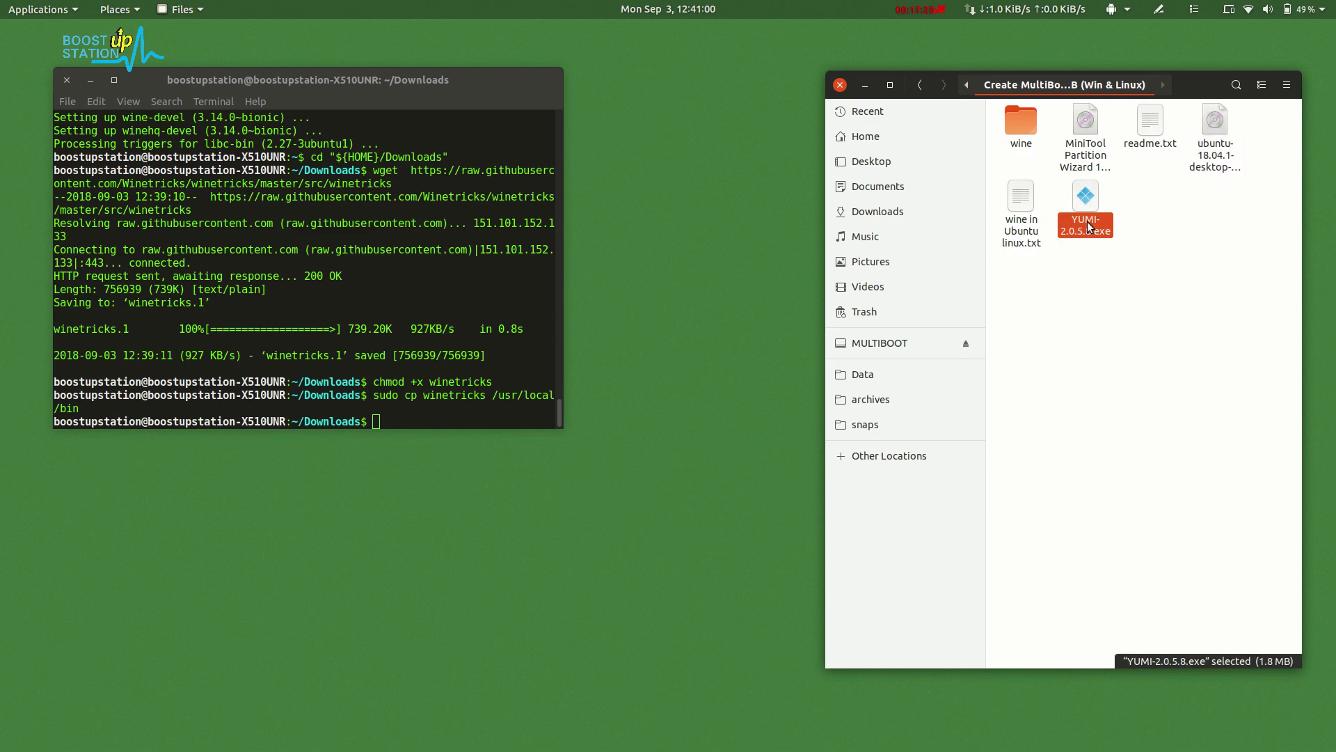
right_click(1064, 227)
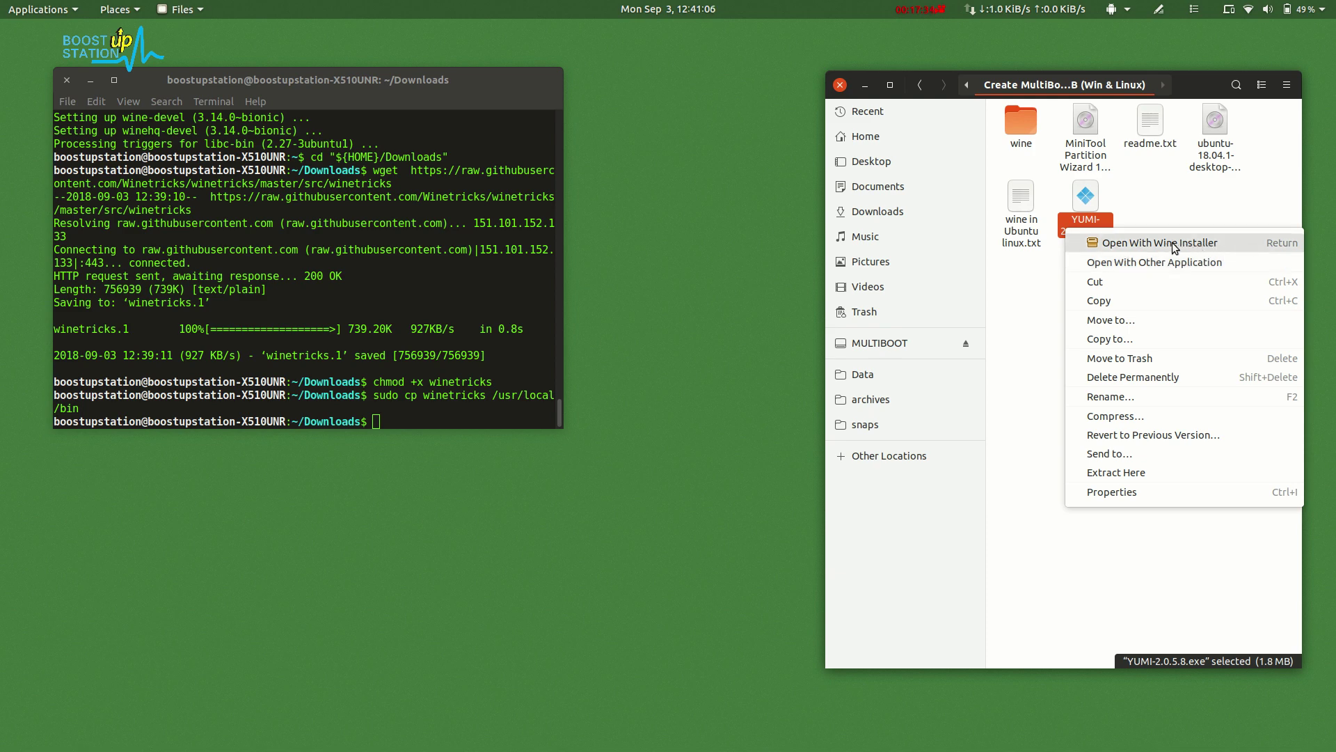
click(1122, 262)
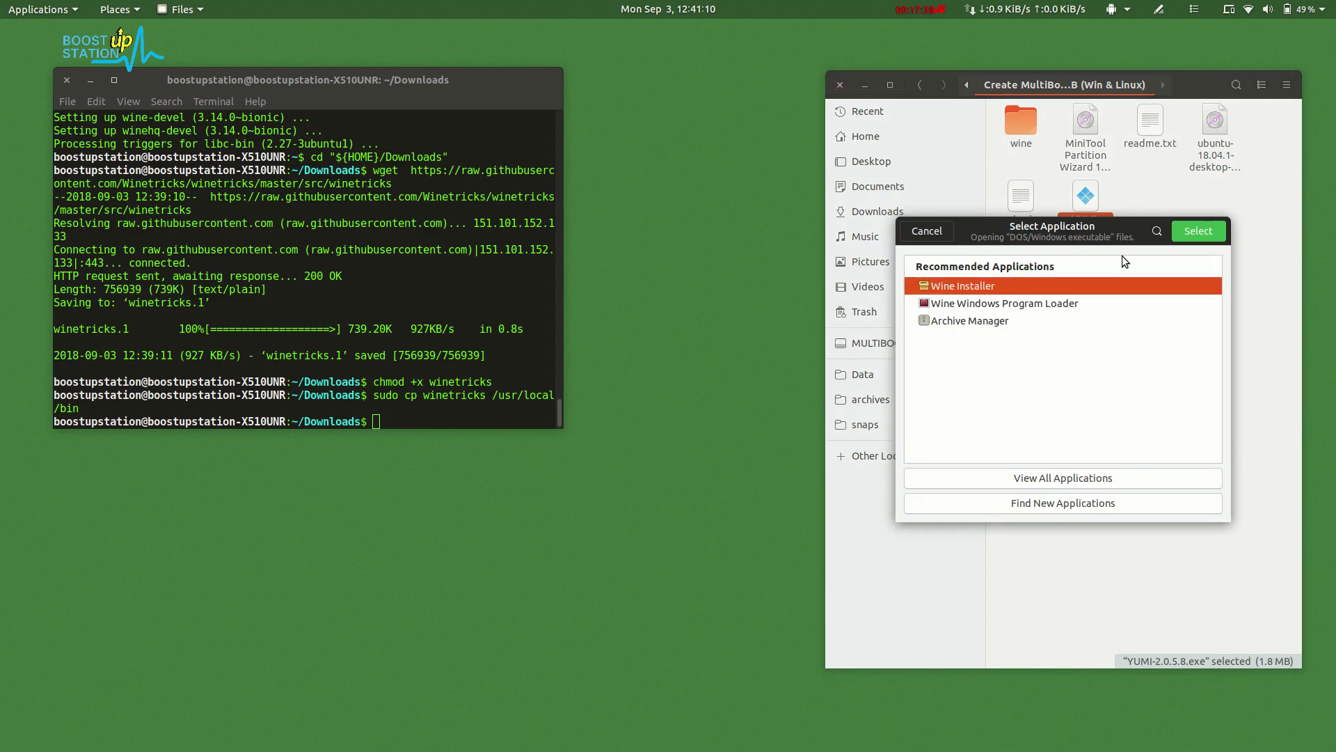
Run YUMI with the Wine Installer, check the MULTIBOOT drive's folders, and accept the licence
click(1195, 234)
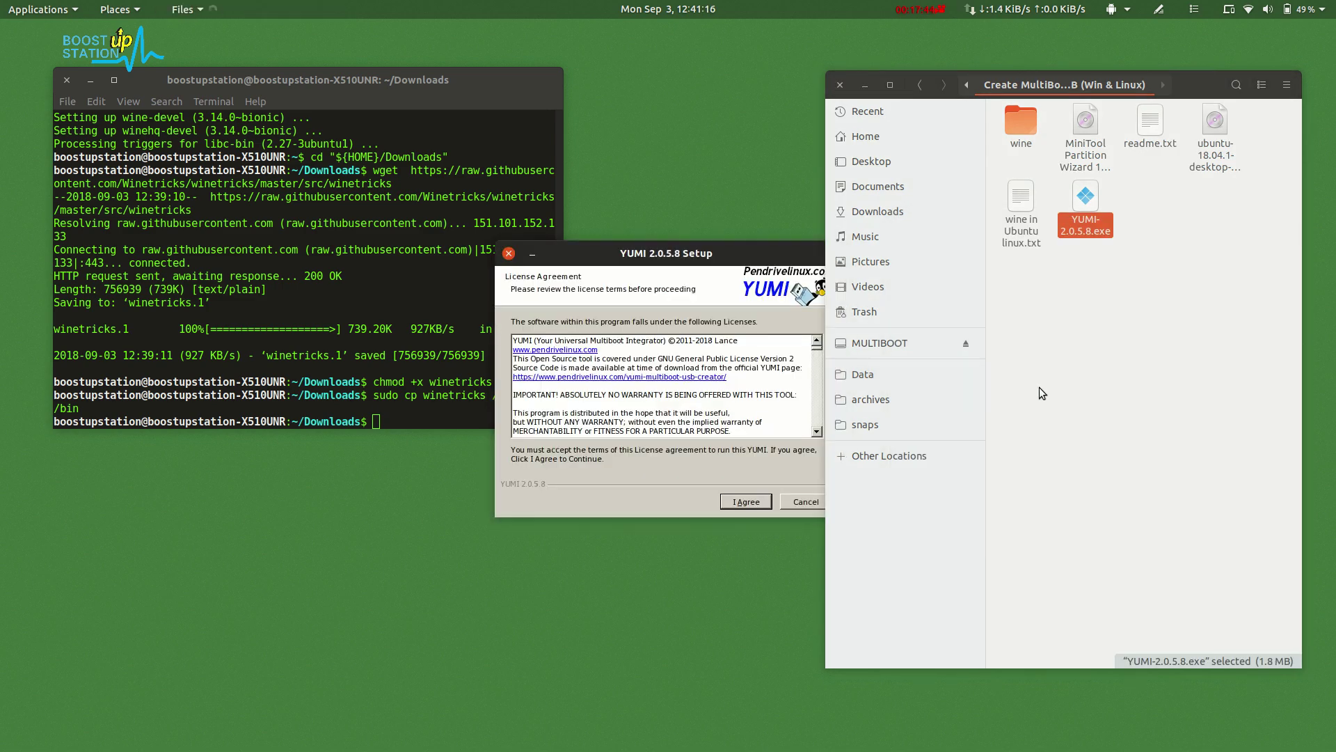
click(895, 341)
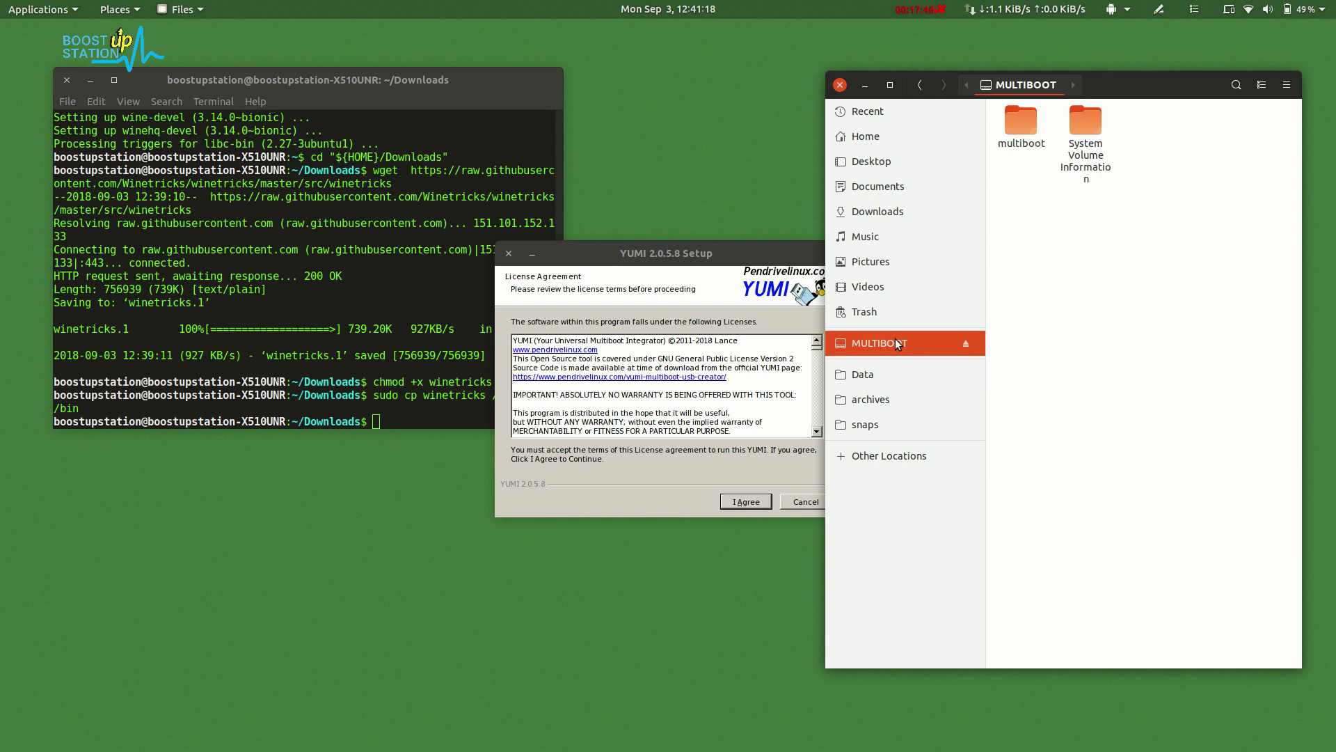
drag(1177, 246, 1049, 224)
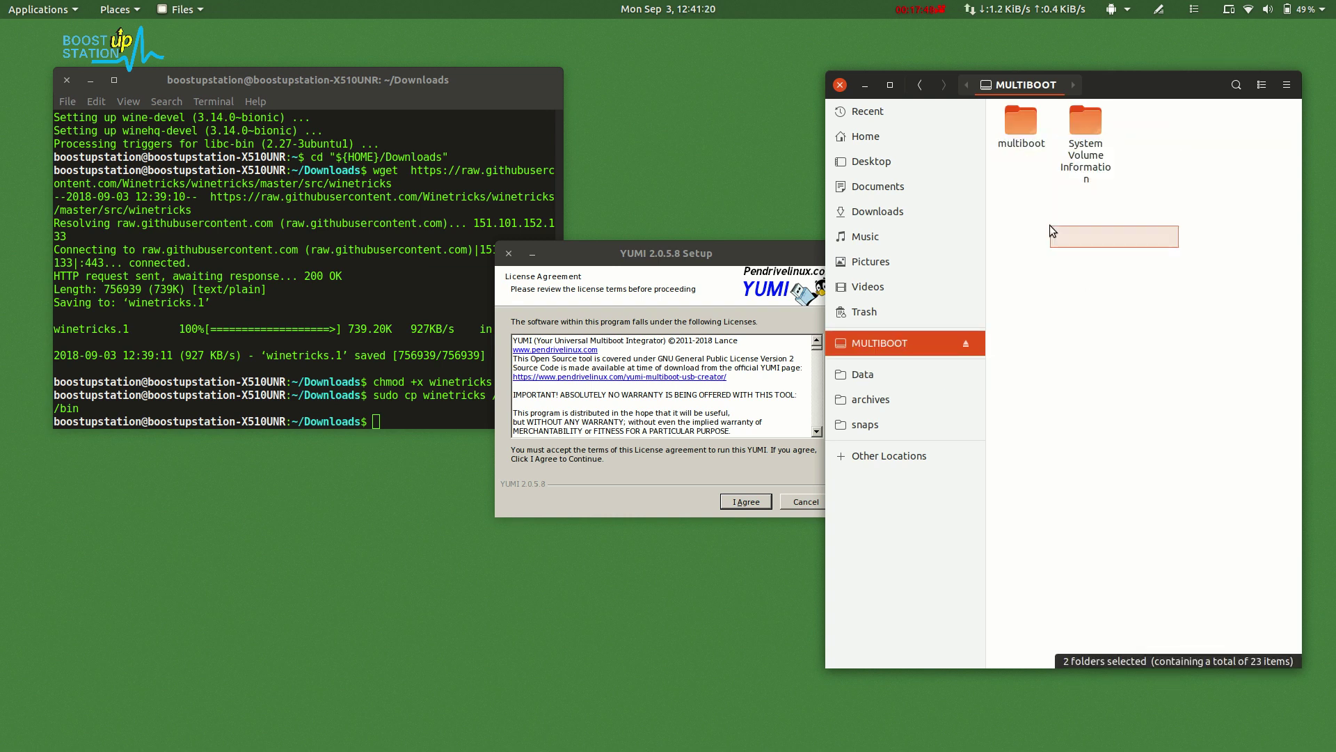
click(687, 252)
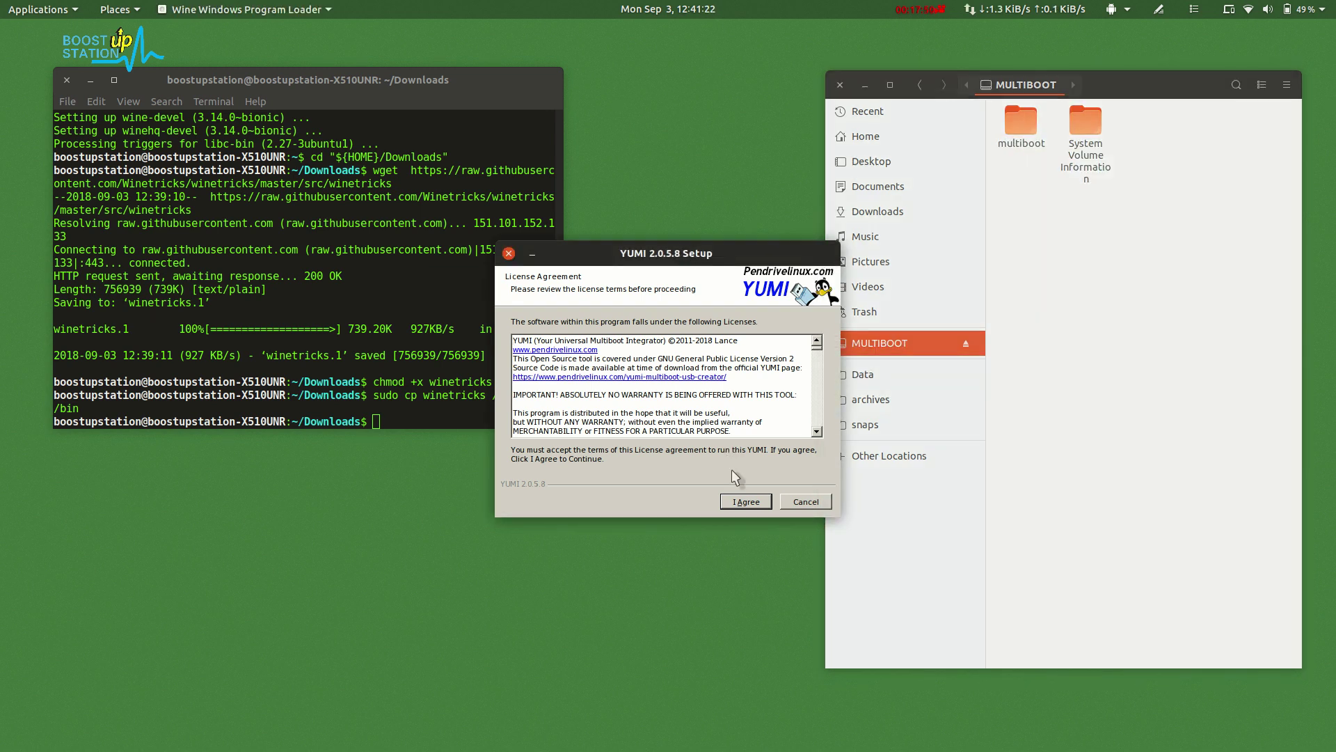
click(742, 502)
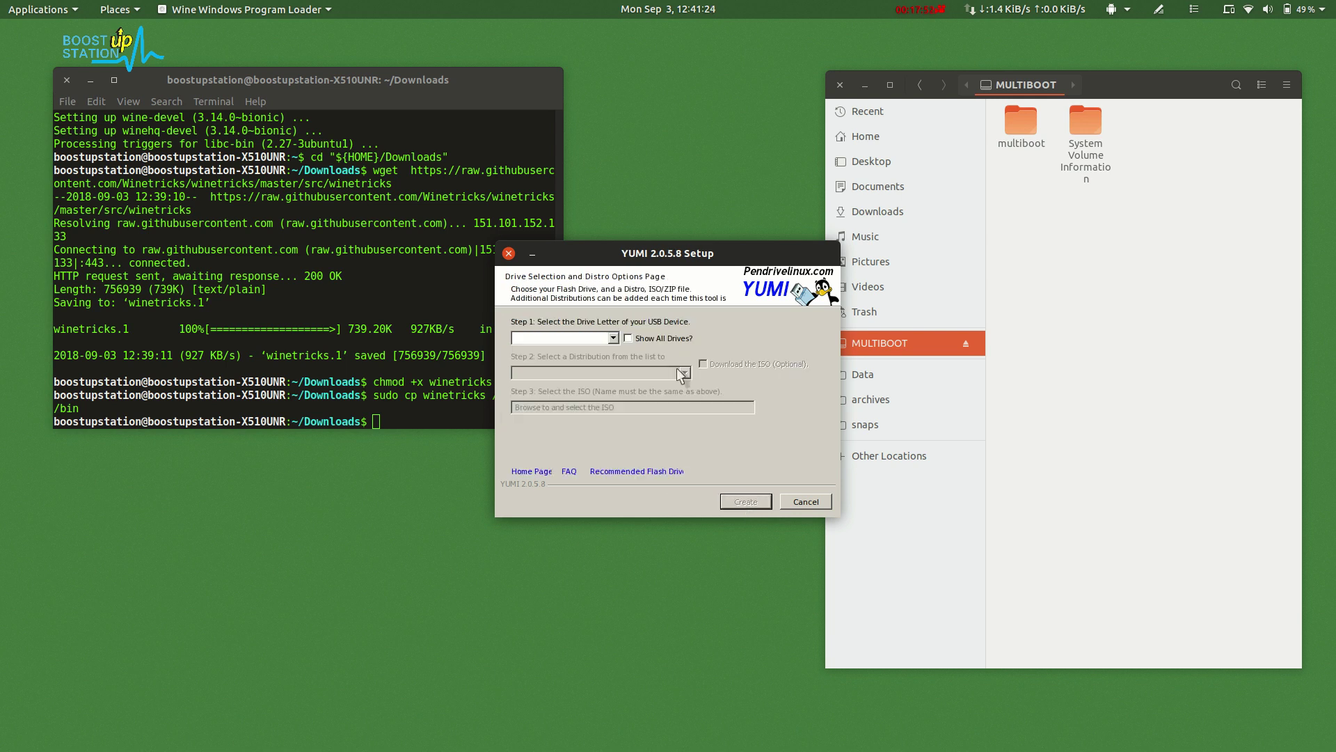
Show all drives, target the 14GB E: drive, and pick installed MiniTool-Partition-Wizard-10.2.3 for removal
click(630, 340)
click(612, 338)
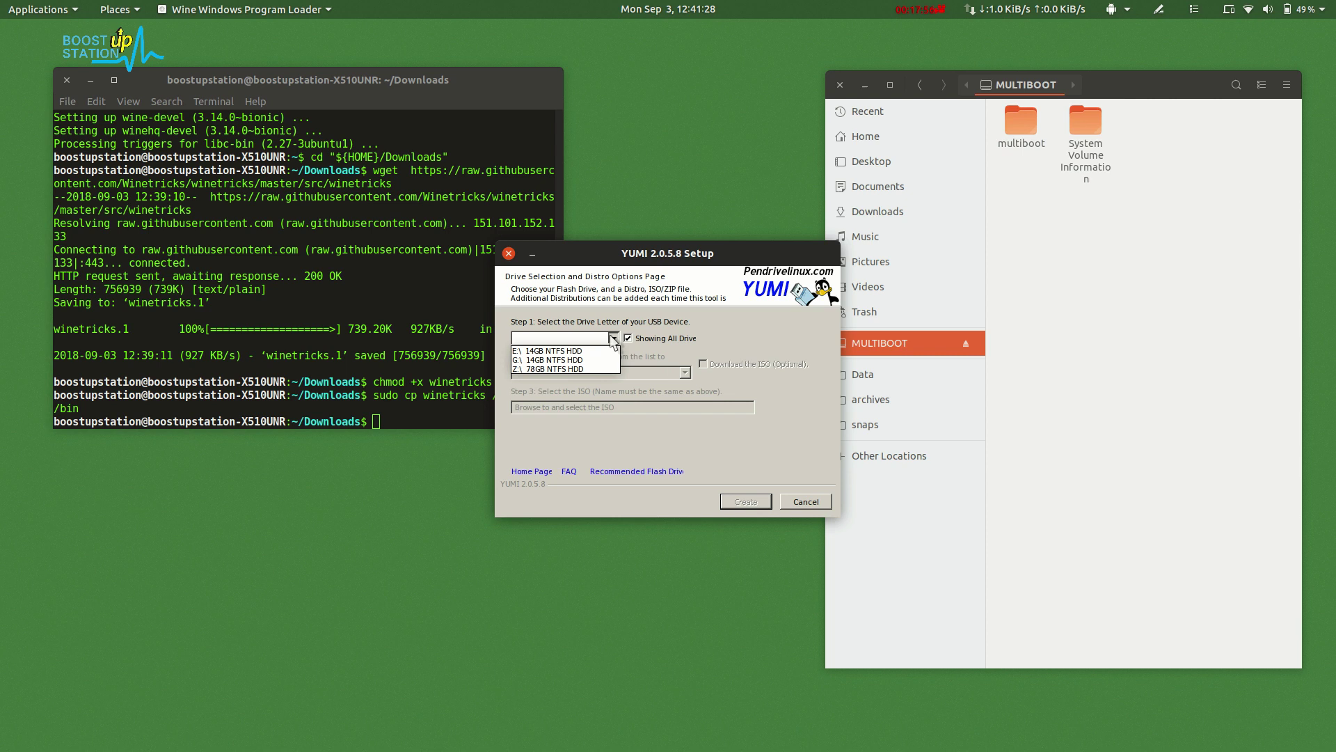
click(575, 356)
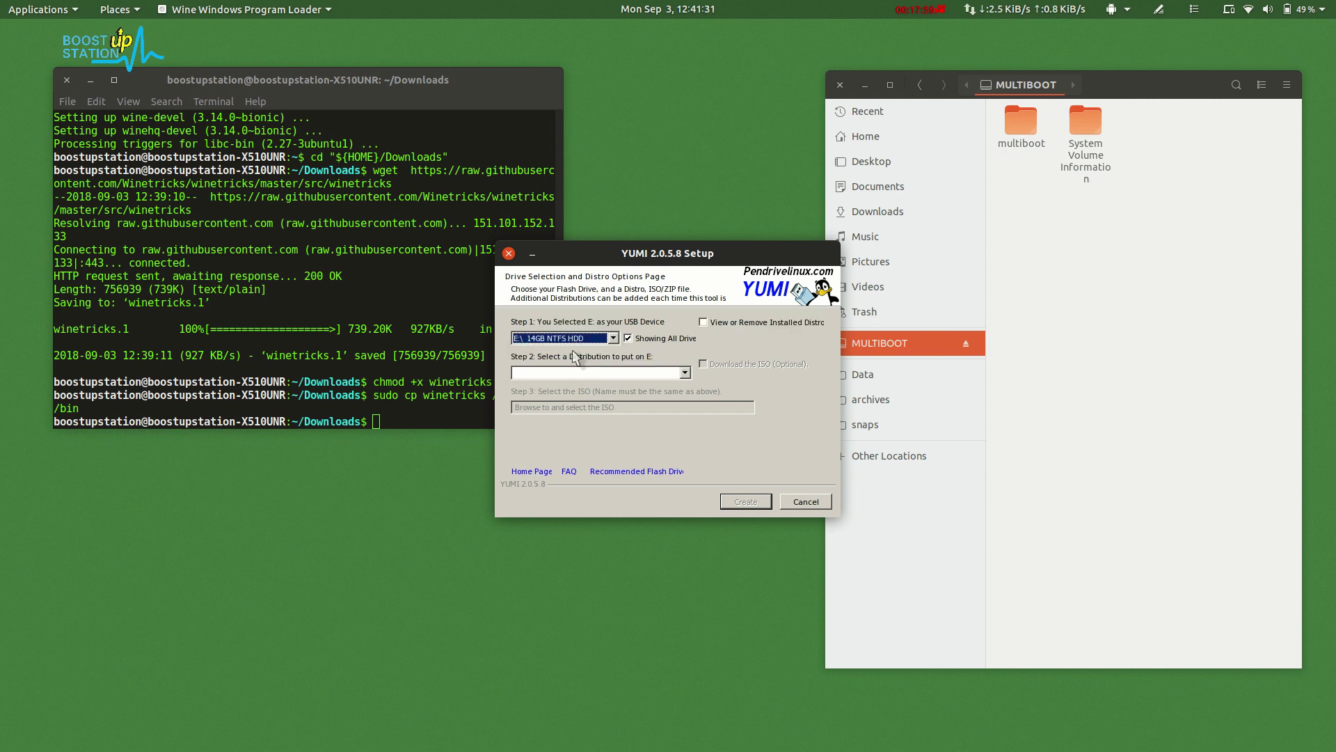
click(704, 323)
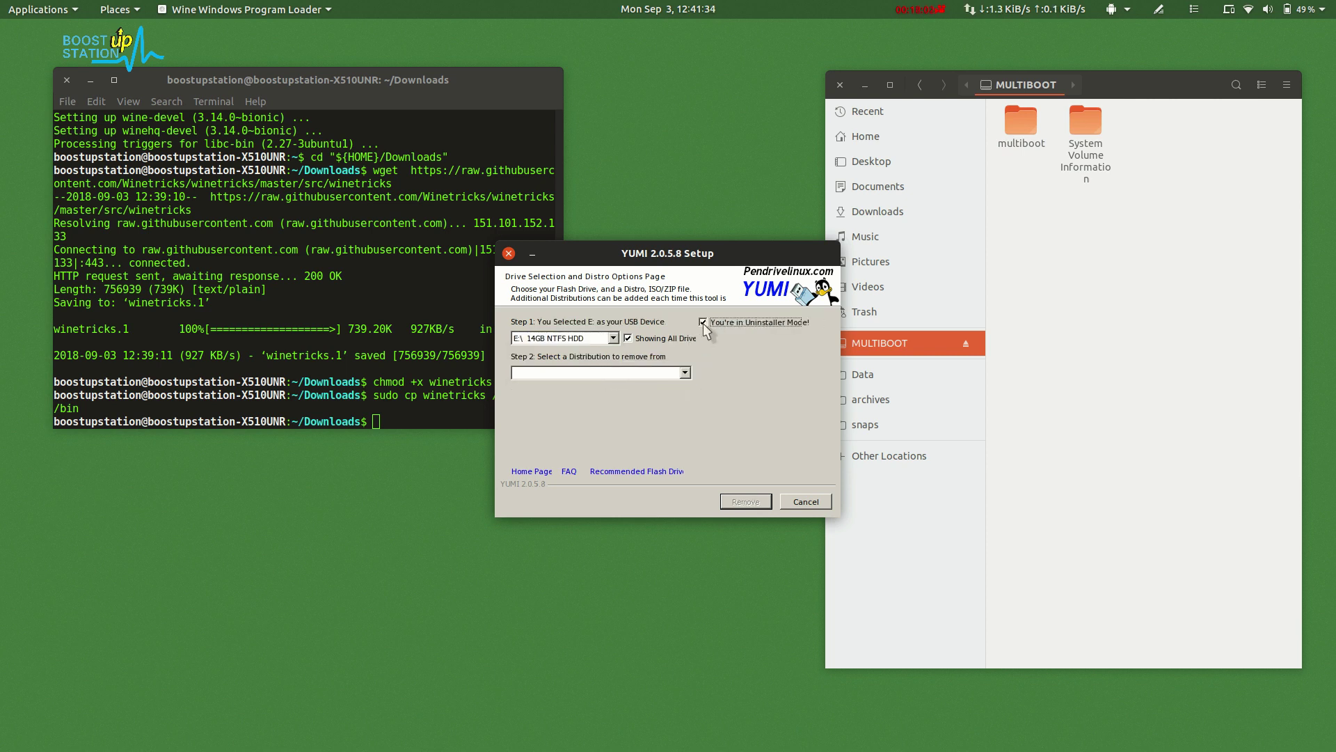
click(686, 376)
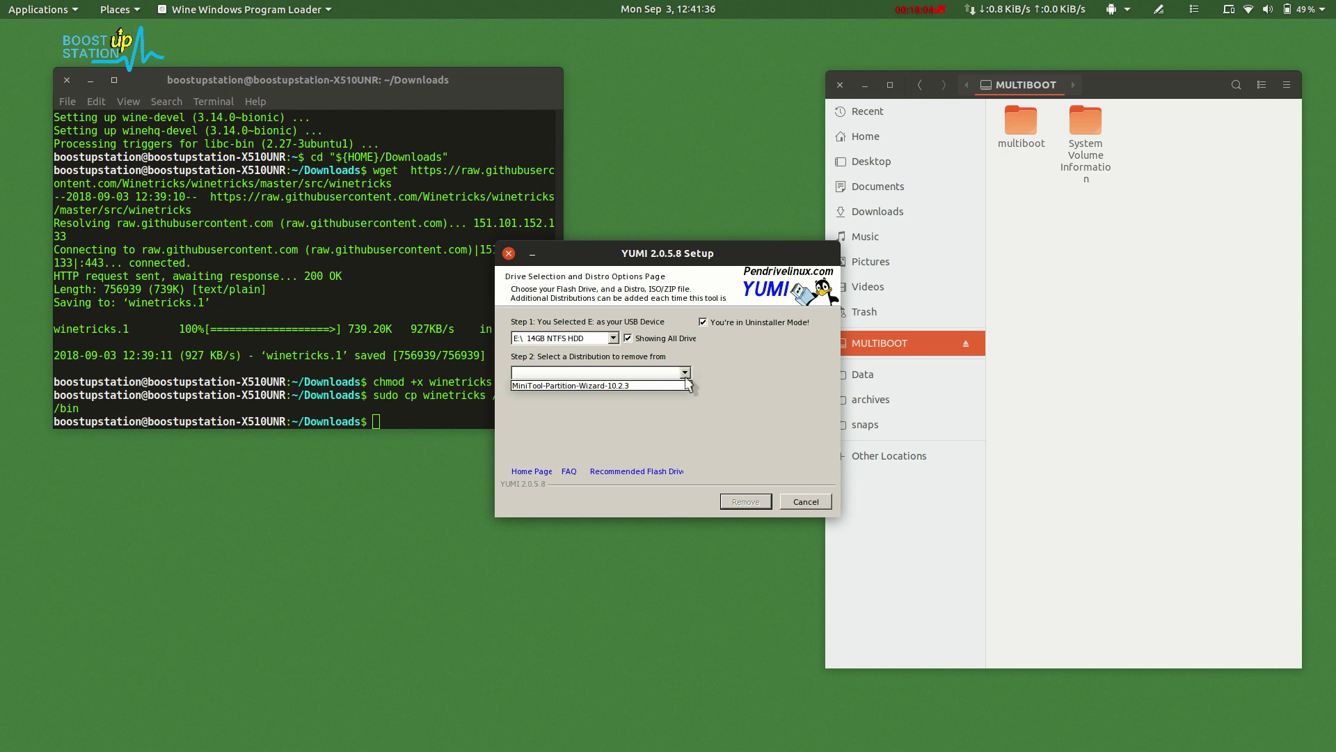
click(602, 386)
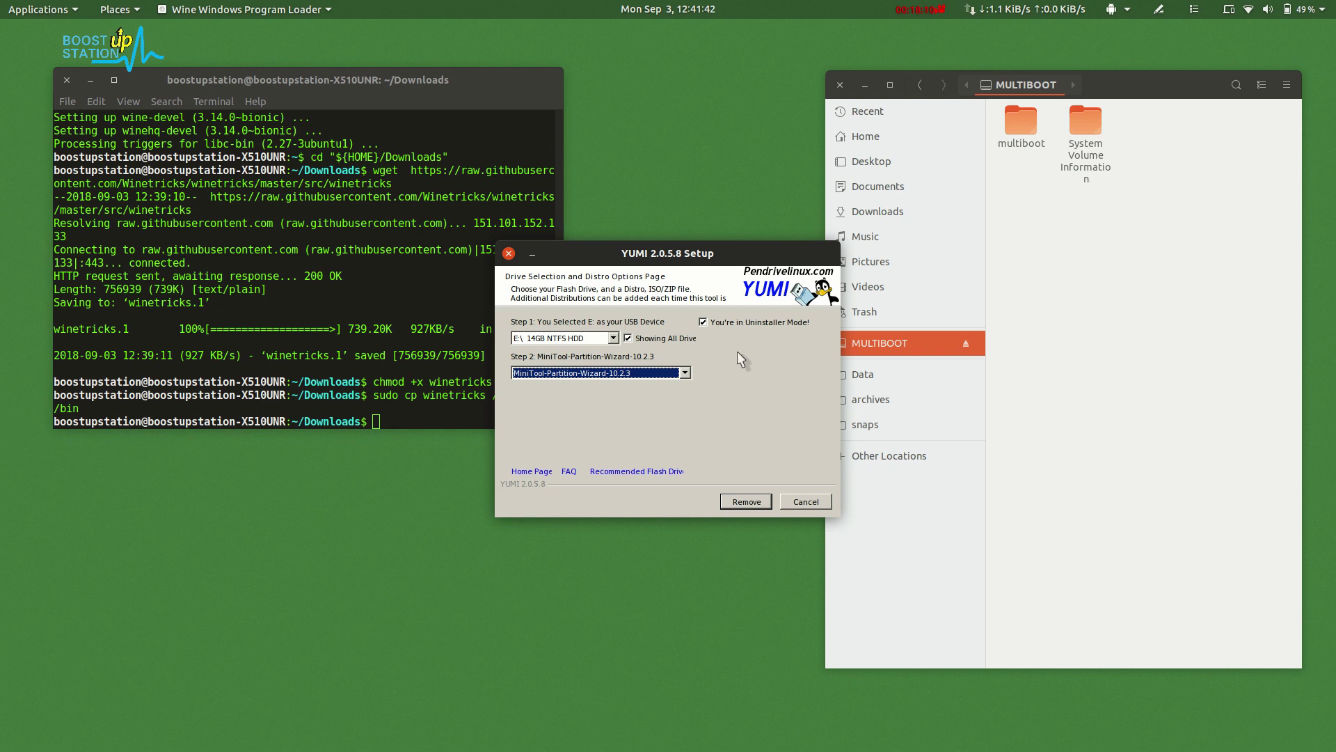
Leave uninstaller mode and choose Ubuntu as the distribution
click(704, 323)
click(685, 372)
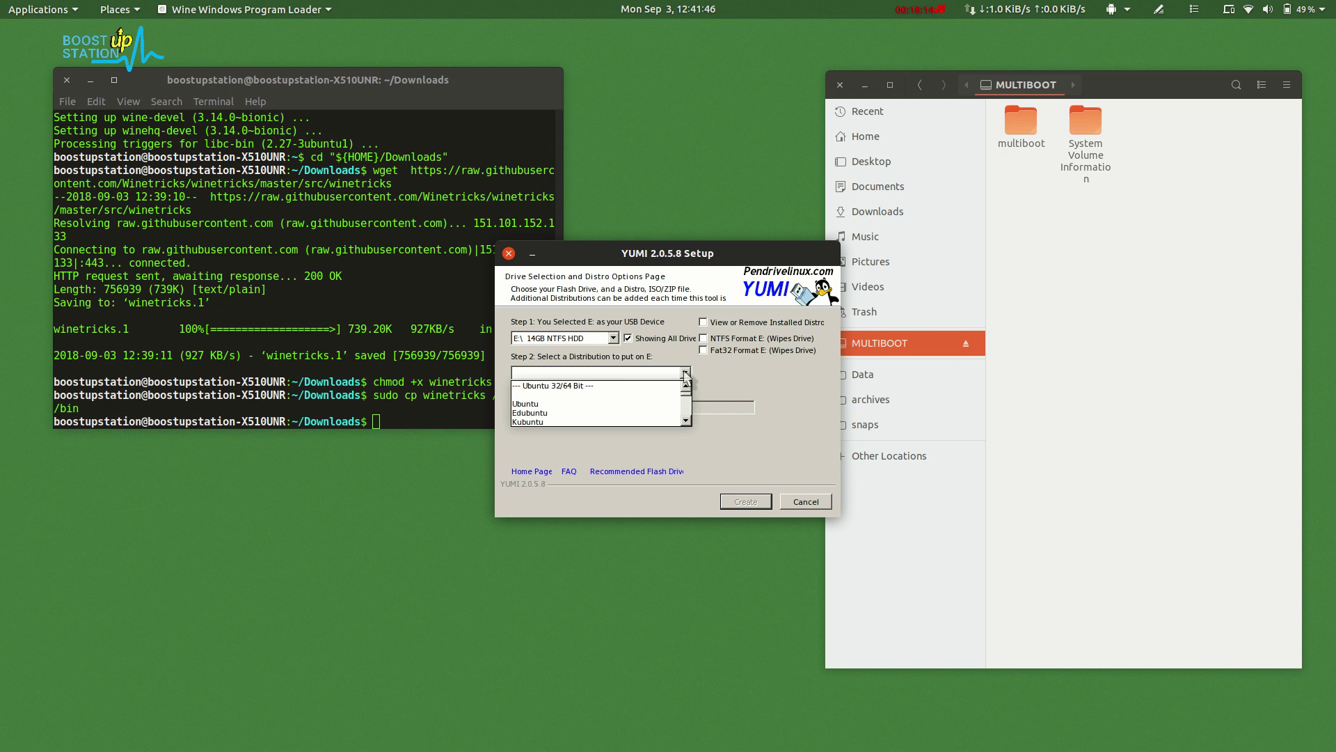
click(552, 405)
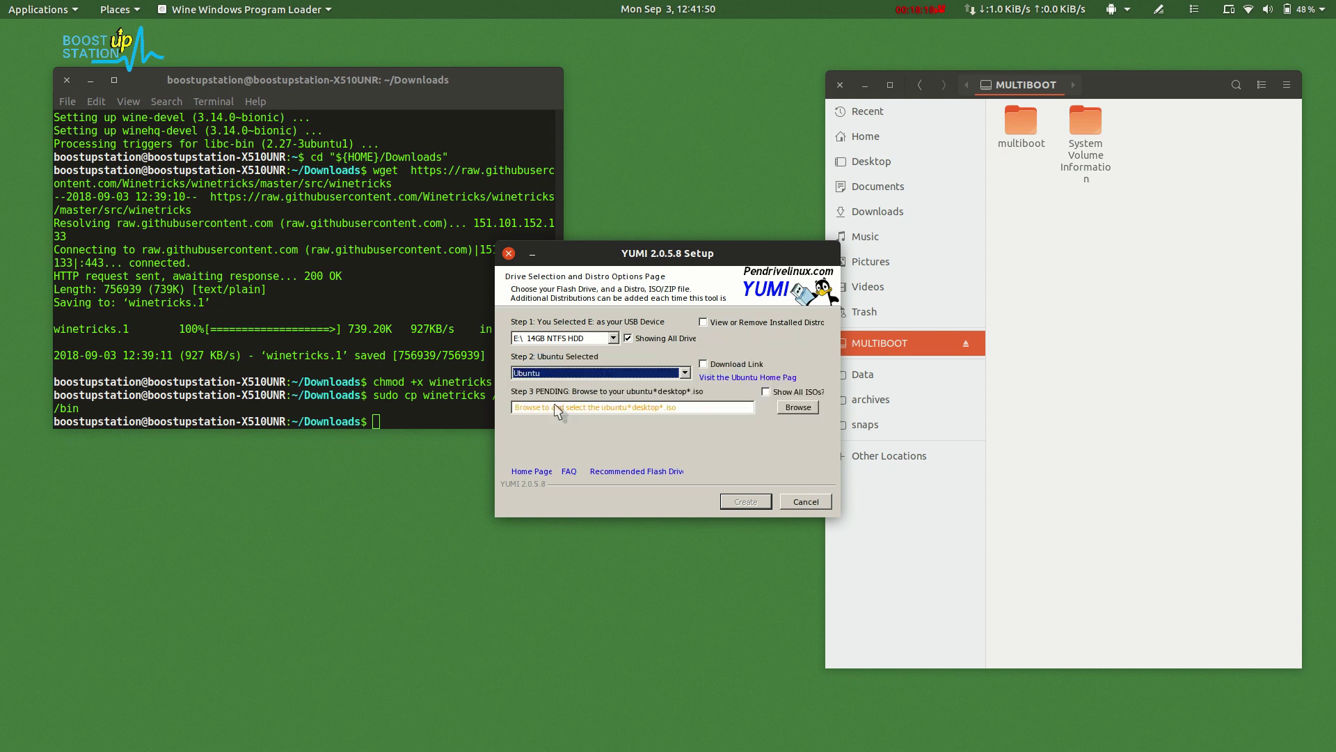
Select ubuntu-18.04.1-desktop-amd64.iso from the home folder's My Documents
click(798, 407)
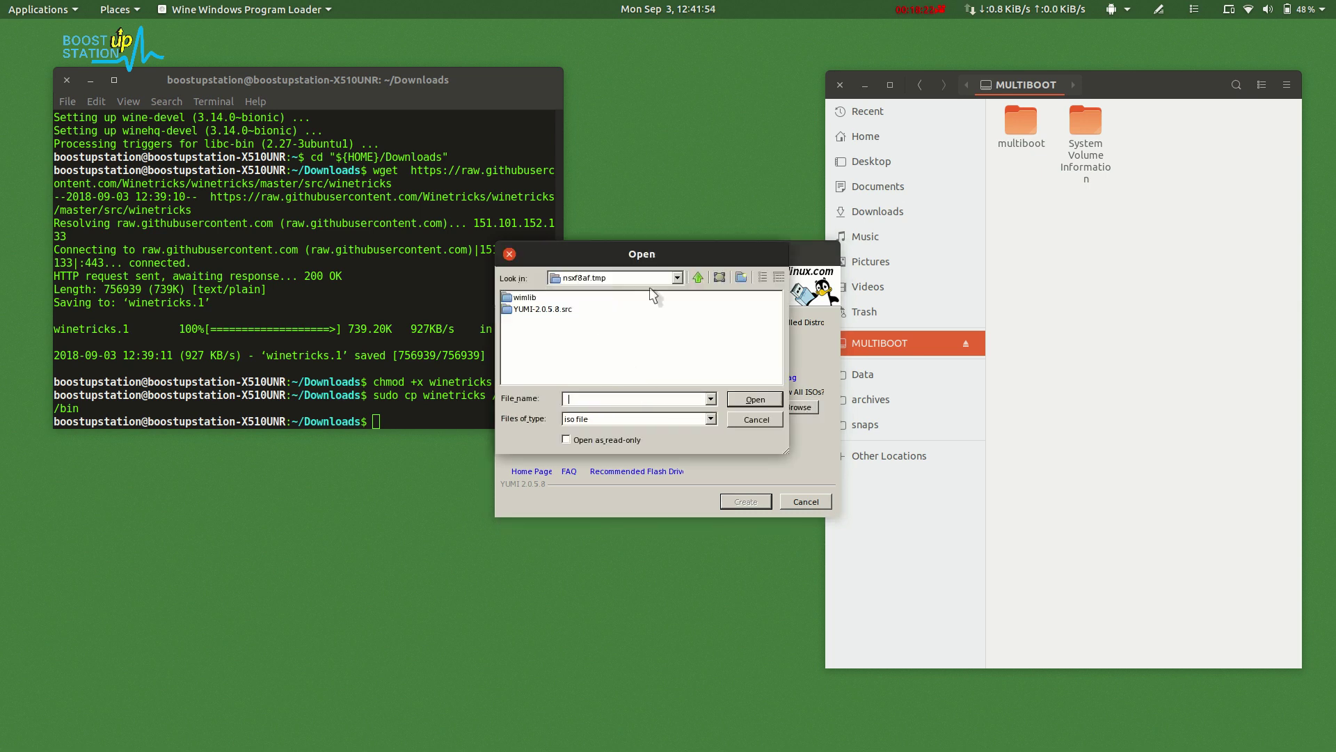
click(677, 278)
click(617, 350)
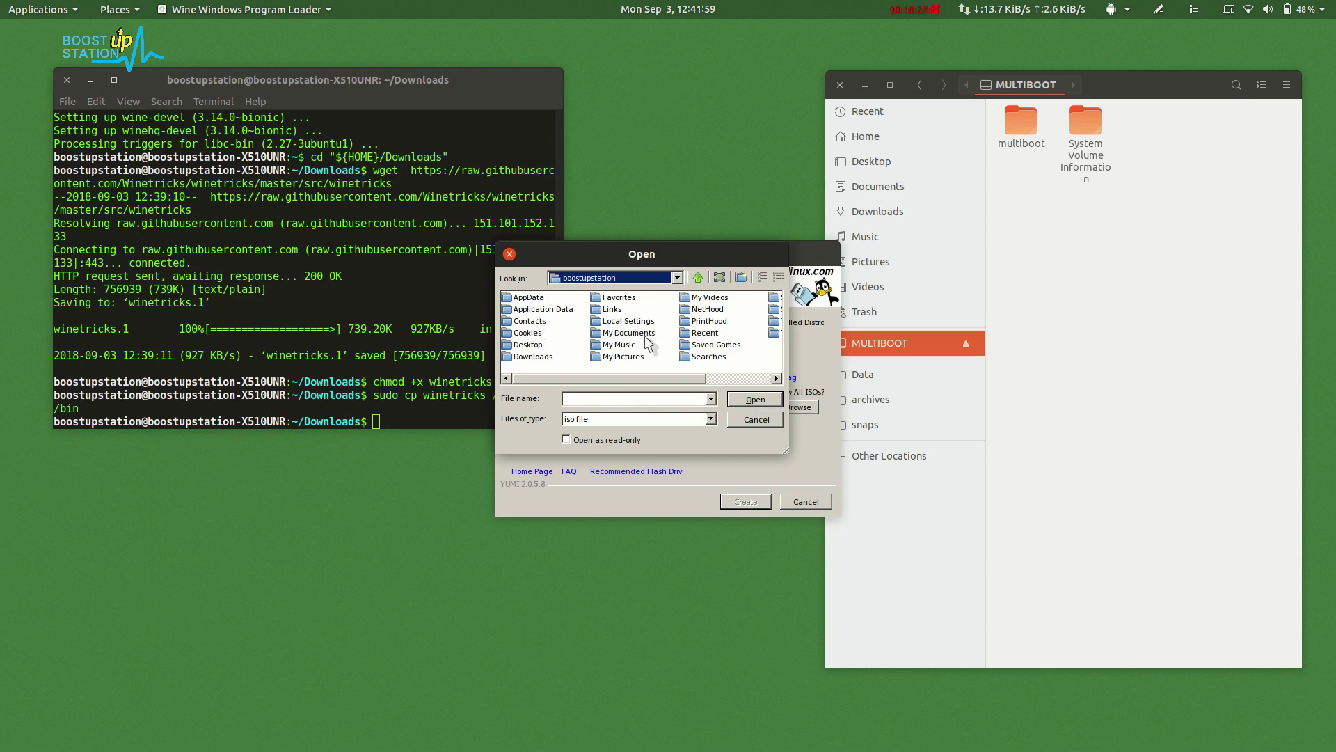
double_click(644, 333)
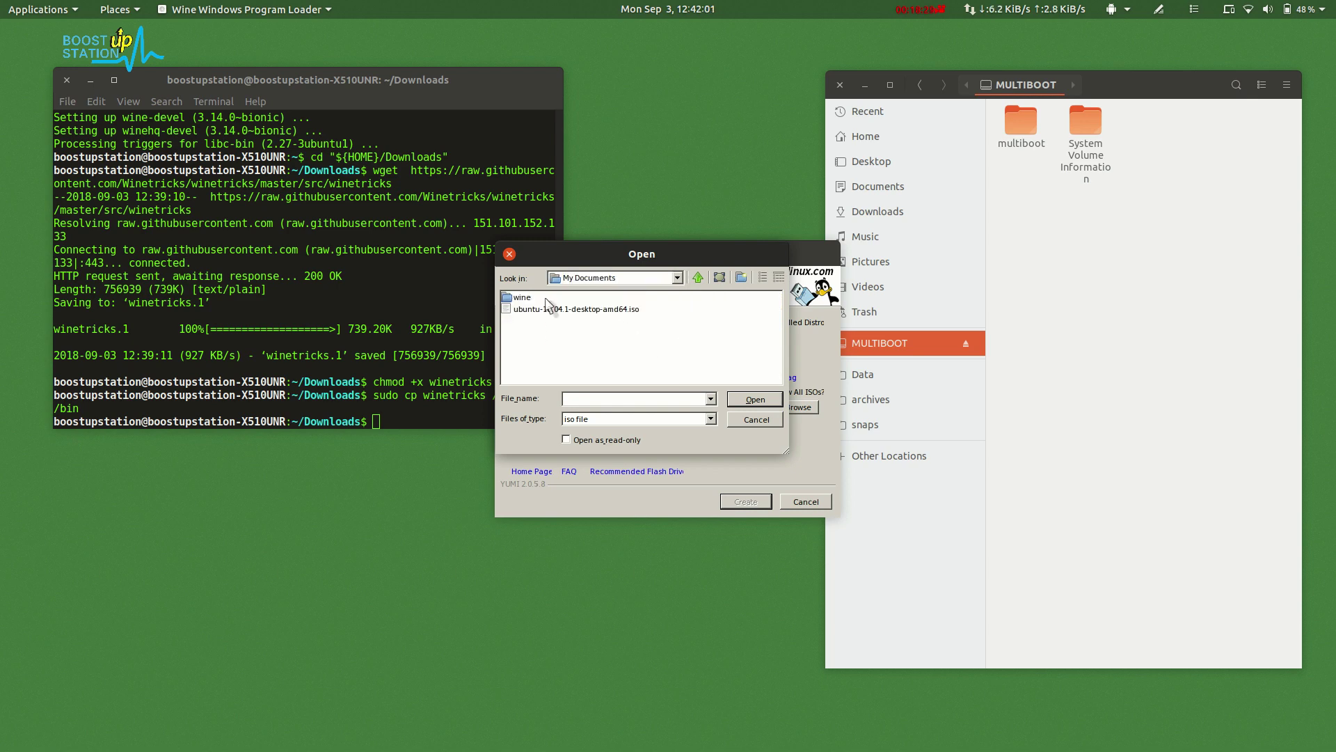
double_click(557, 310)
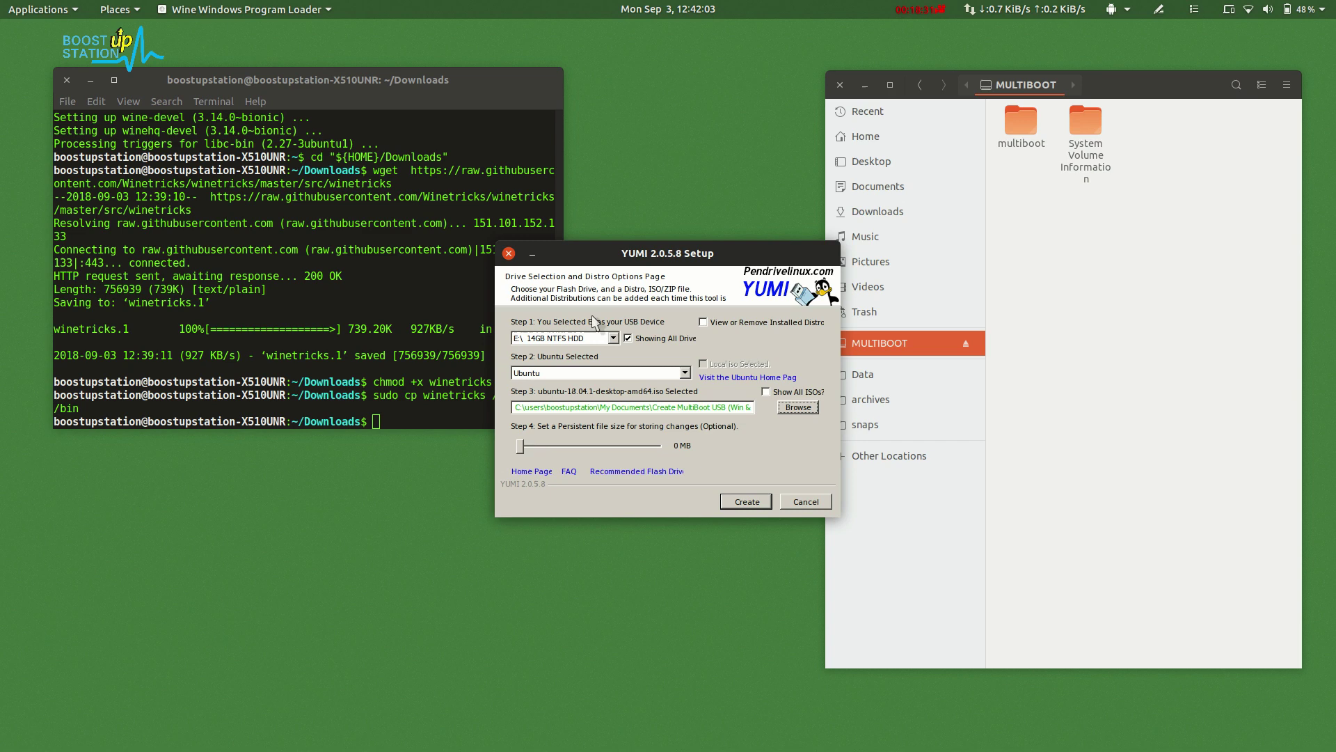
Add Ubuntu 18.04.1 to the E: drive and decline adding more ISOs
click(746, 502)
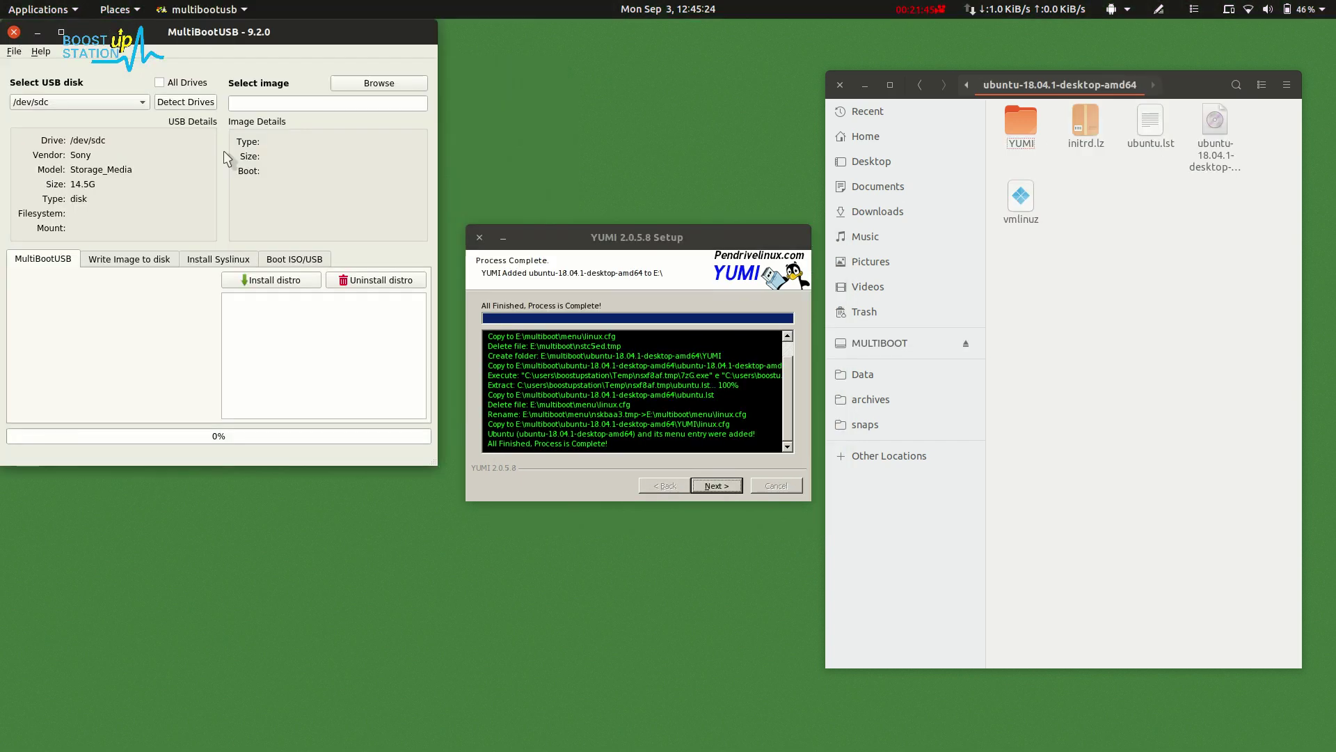
drag(575, 237, 570, 197)
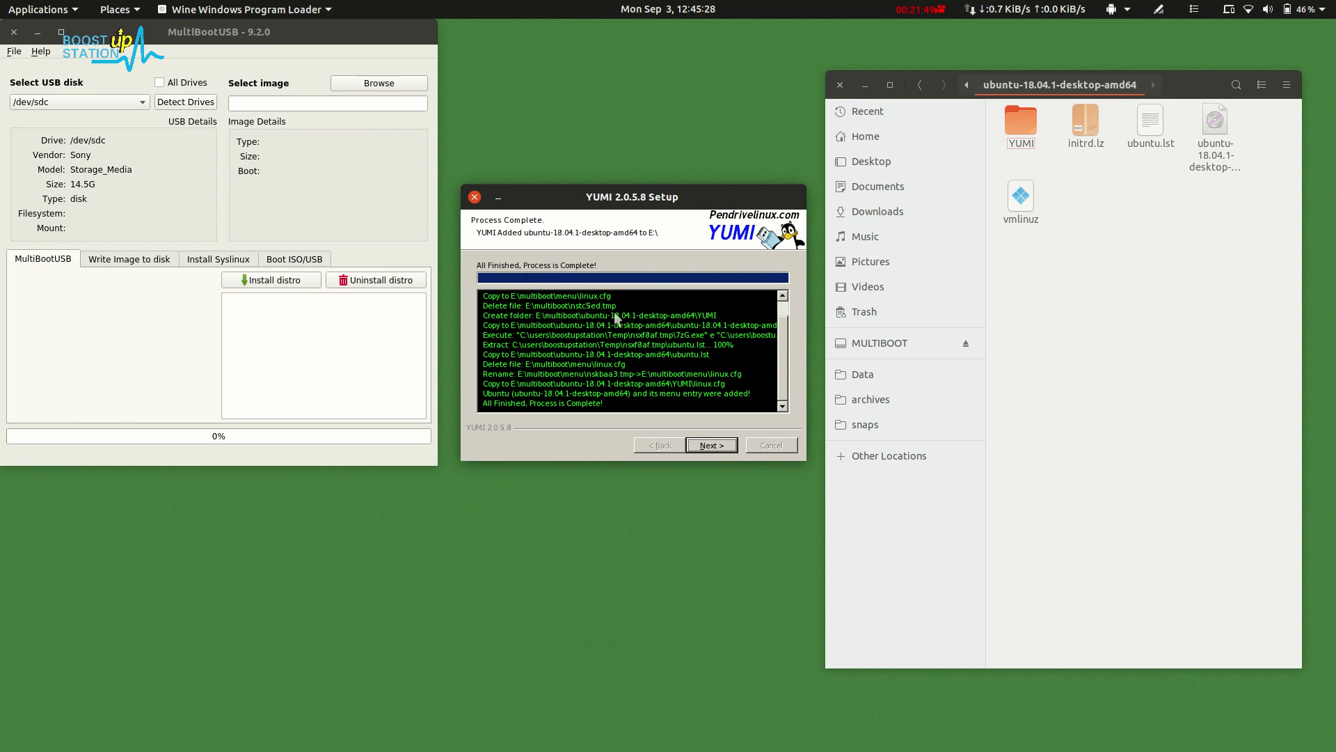
click(712, 445)
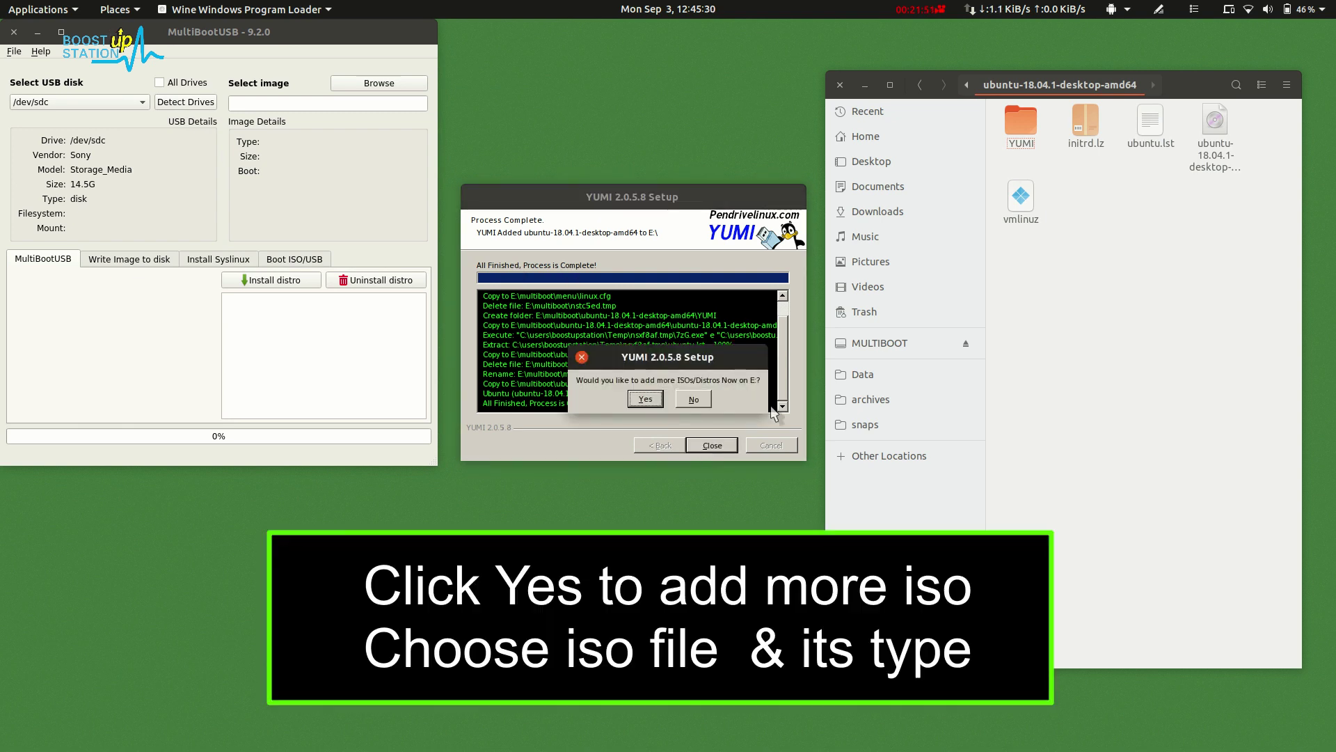
click(696, 401)
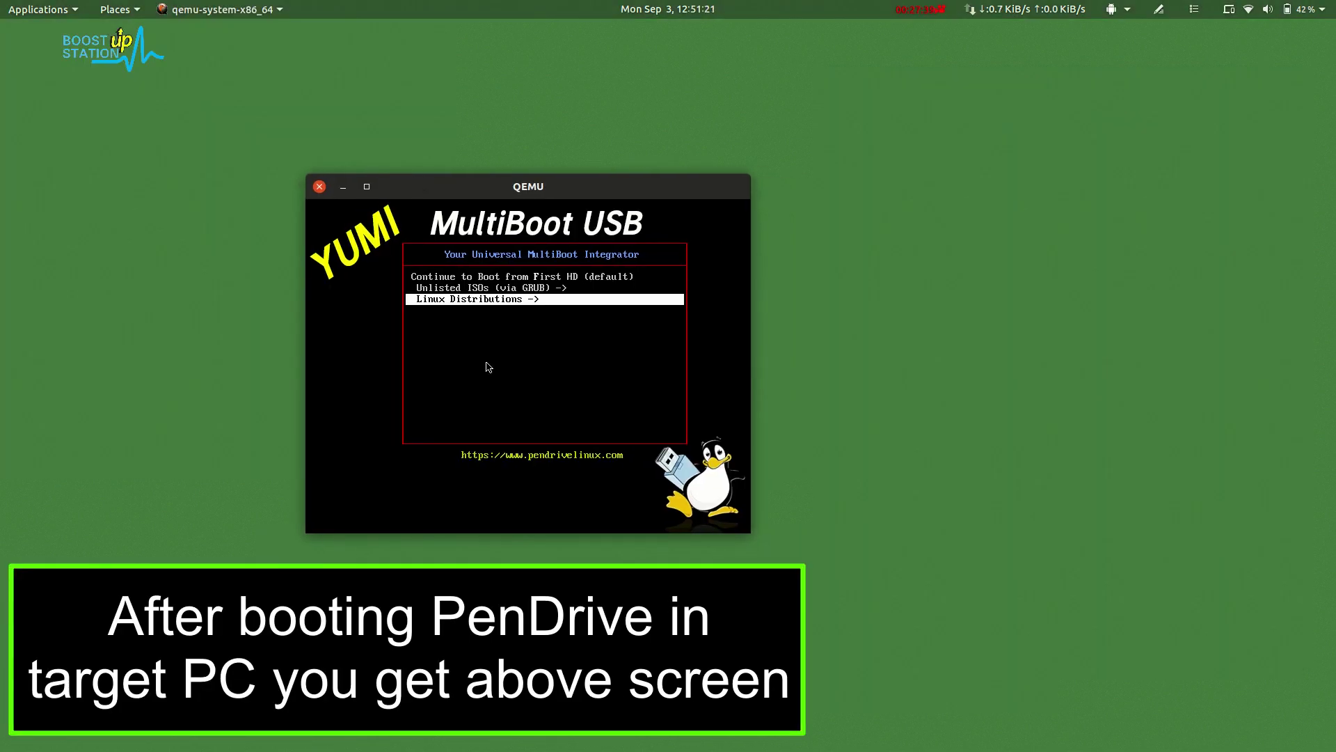
In the QEMU boot screen, view the Unlisted ISOs menu's MiniTool entry, then return to the YUMI main menu
click(488, 366)
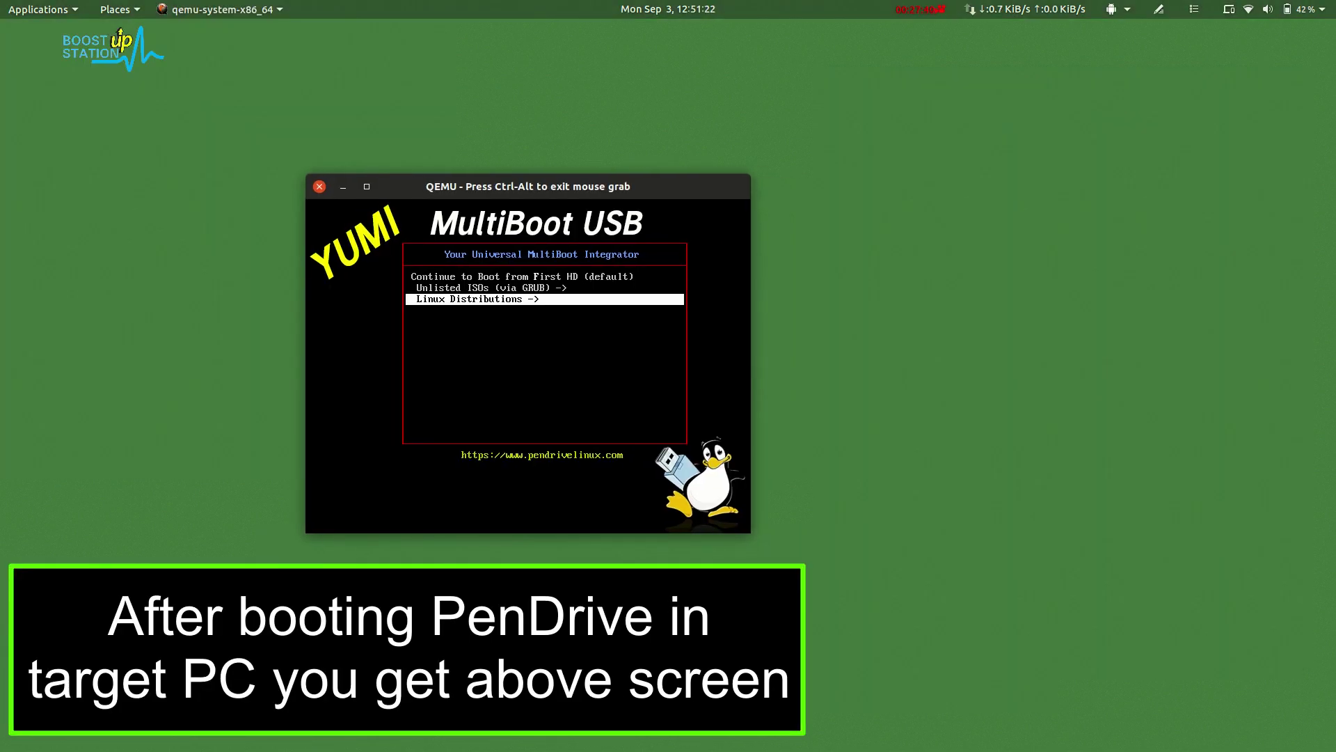
key(Up)
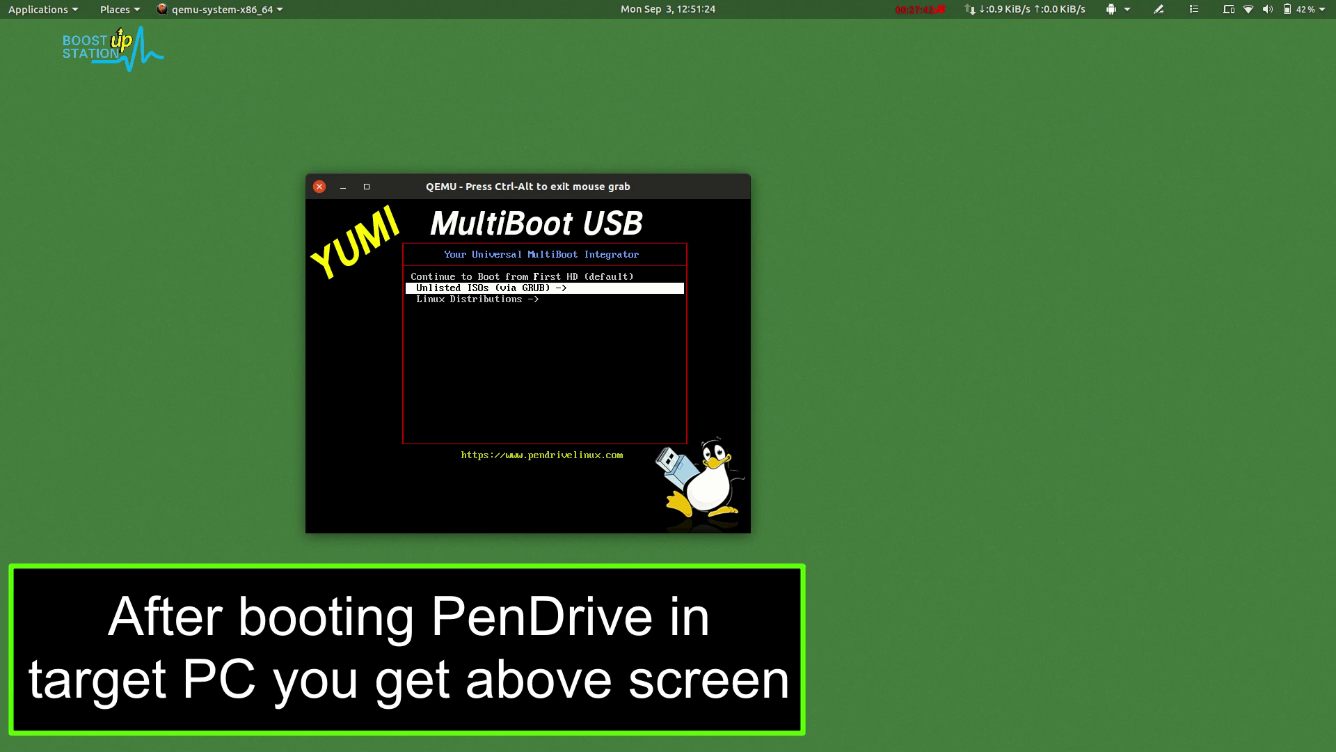
key(Down)
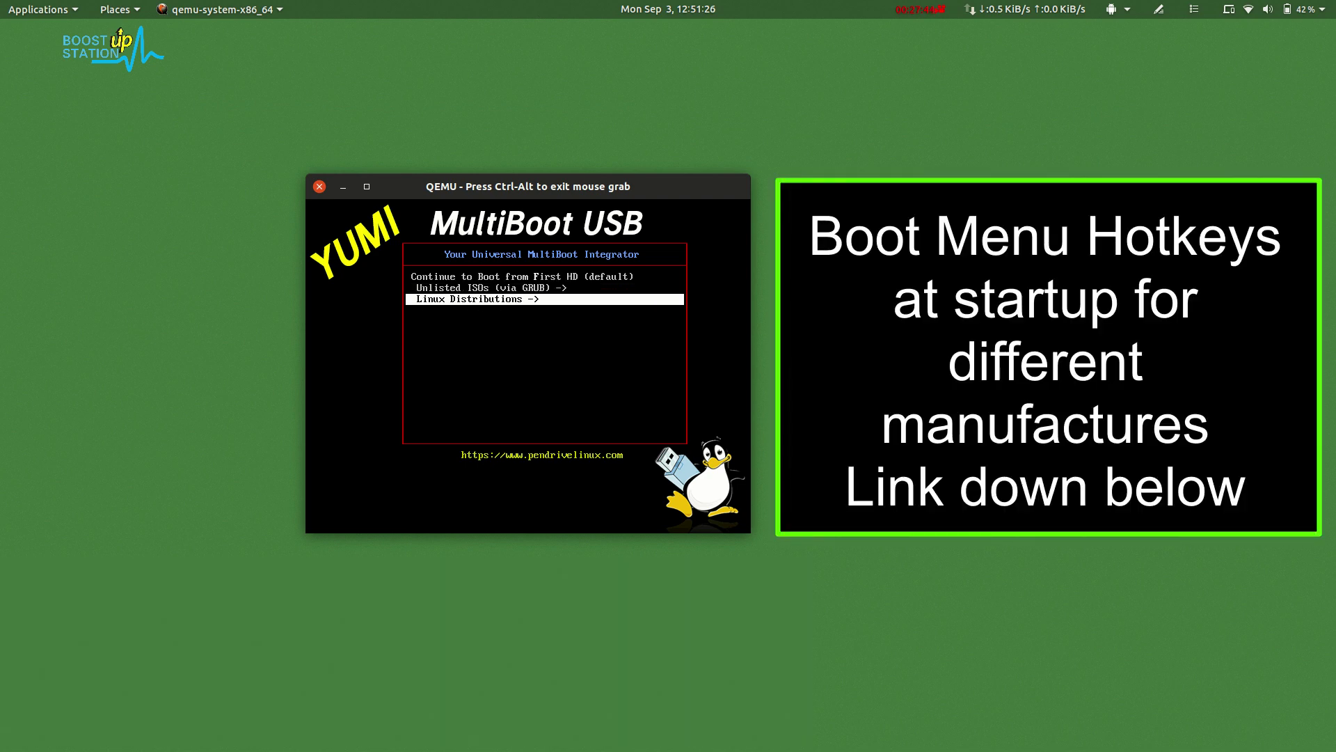
key(Up)
key(Return)
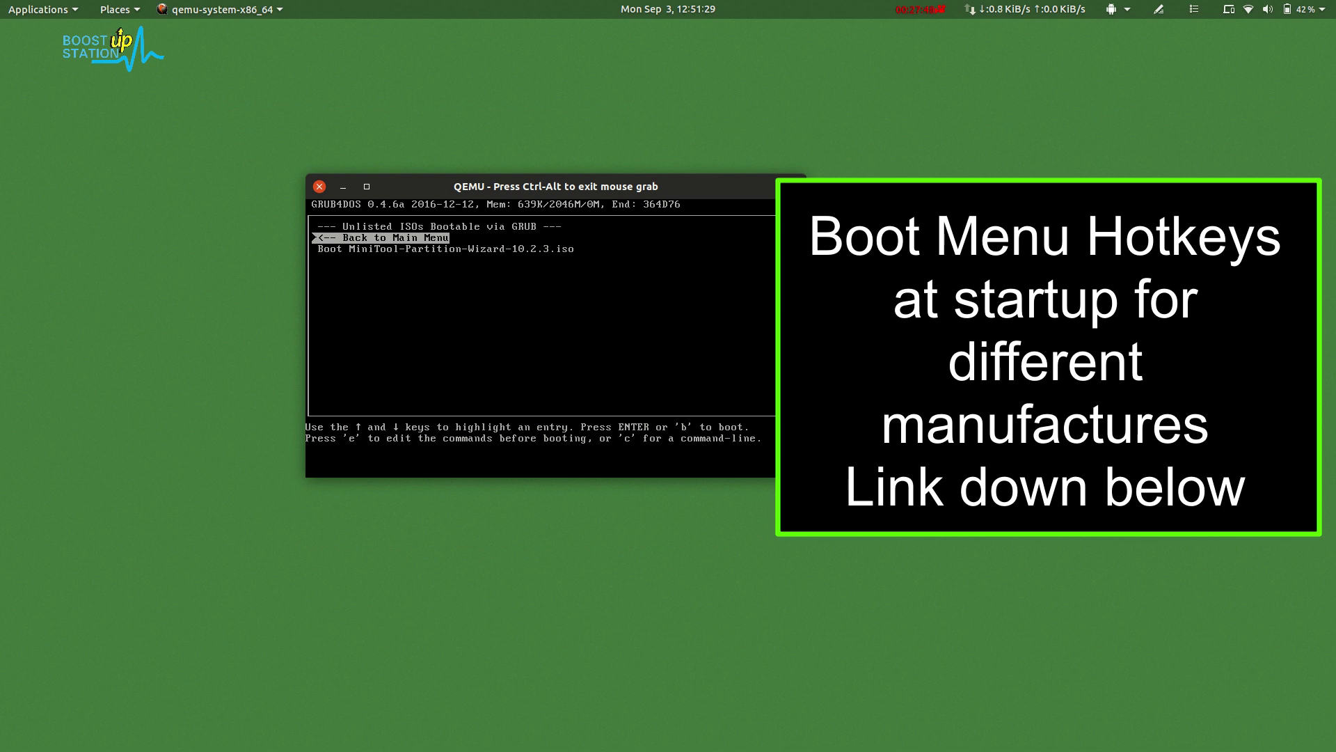
key(Down)
key(Up)
key(Return)
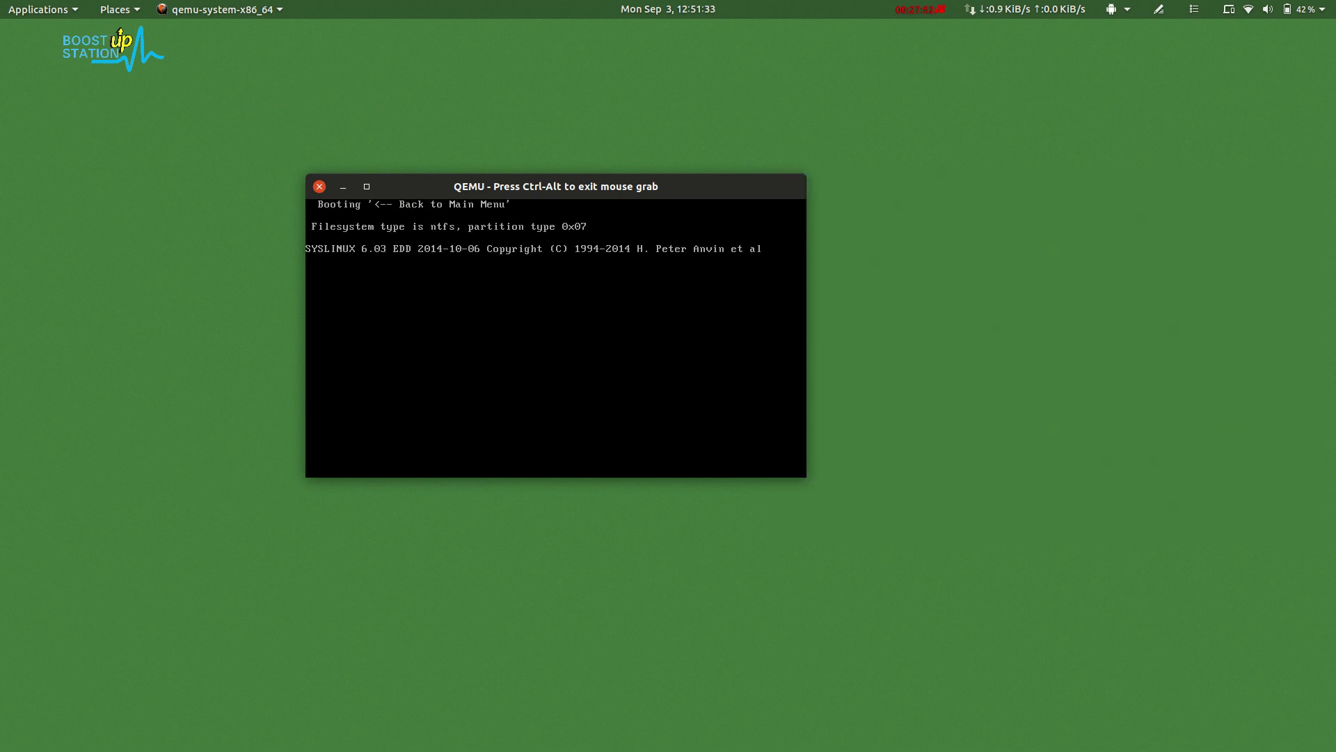
Inspect the Linux Distributions submenu's Ubuntu entry, then go back to the YUMI main menu
key(Down)
key(Down)
key(Return)
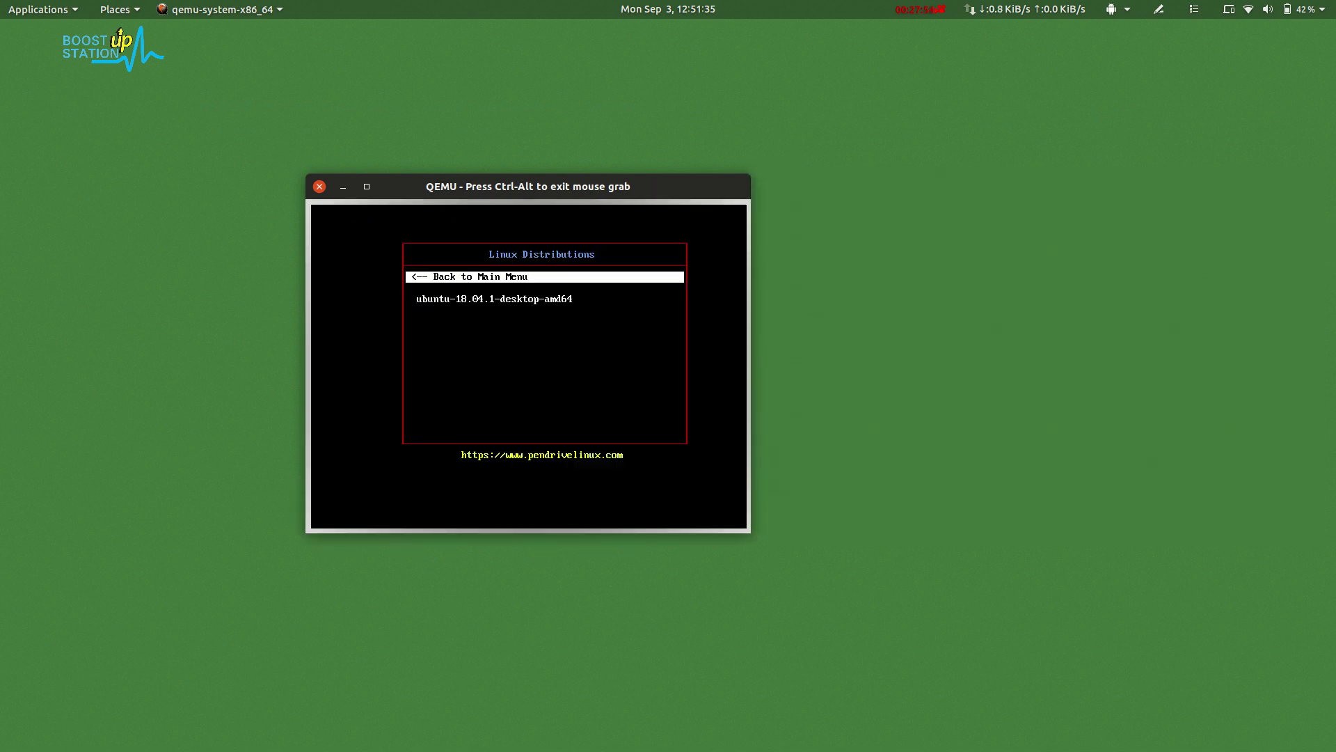
key(Down)
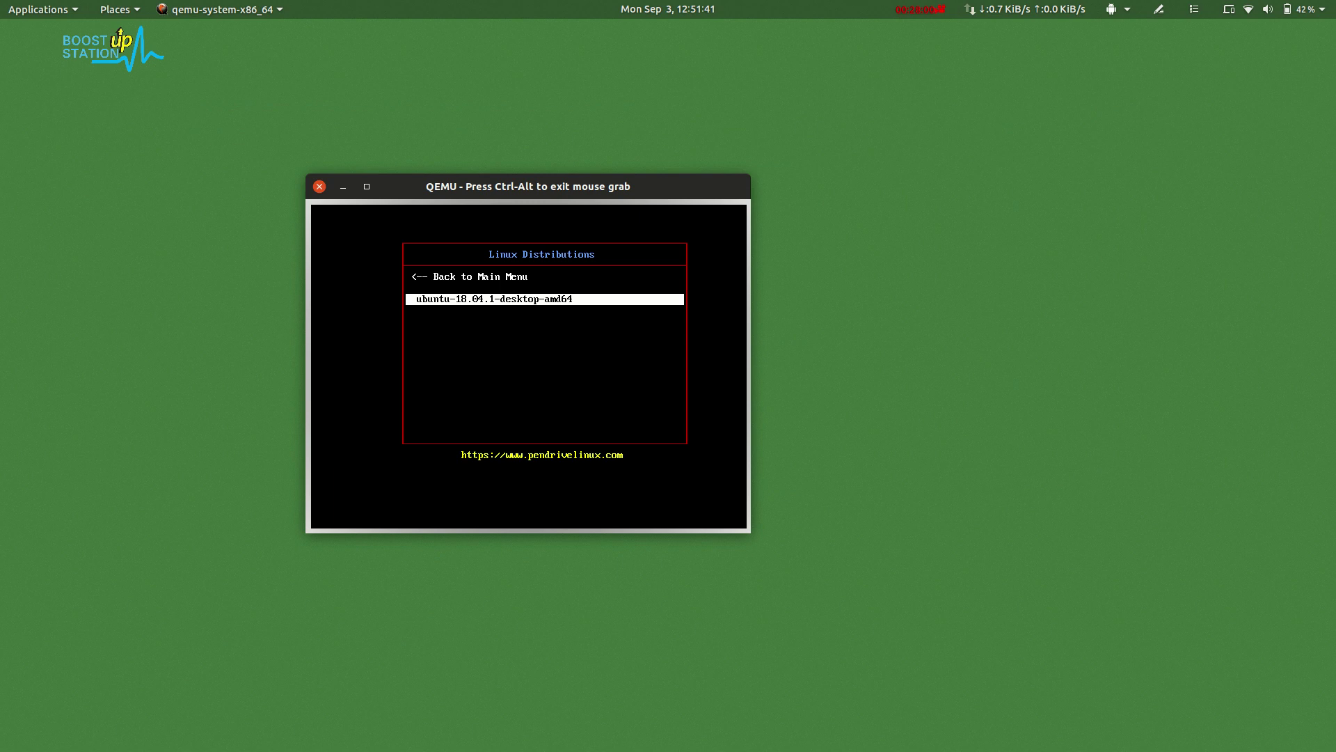
key(Up)
key(Return)
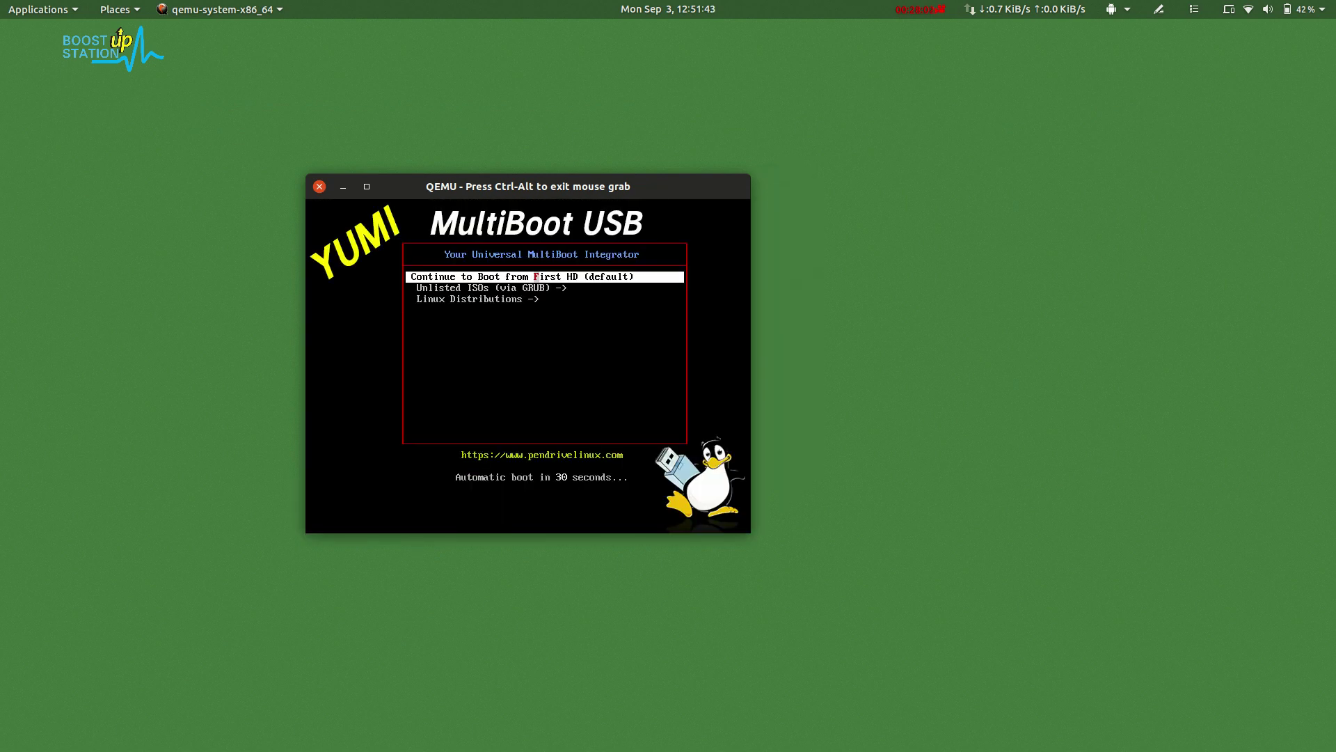
Boot the ubuntu-18.04.1-desktop-amd64 entry from Linux Distributions into the live Ubuntu desktop
key(Down)
key(Down)
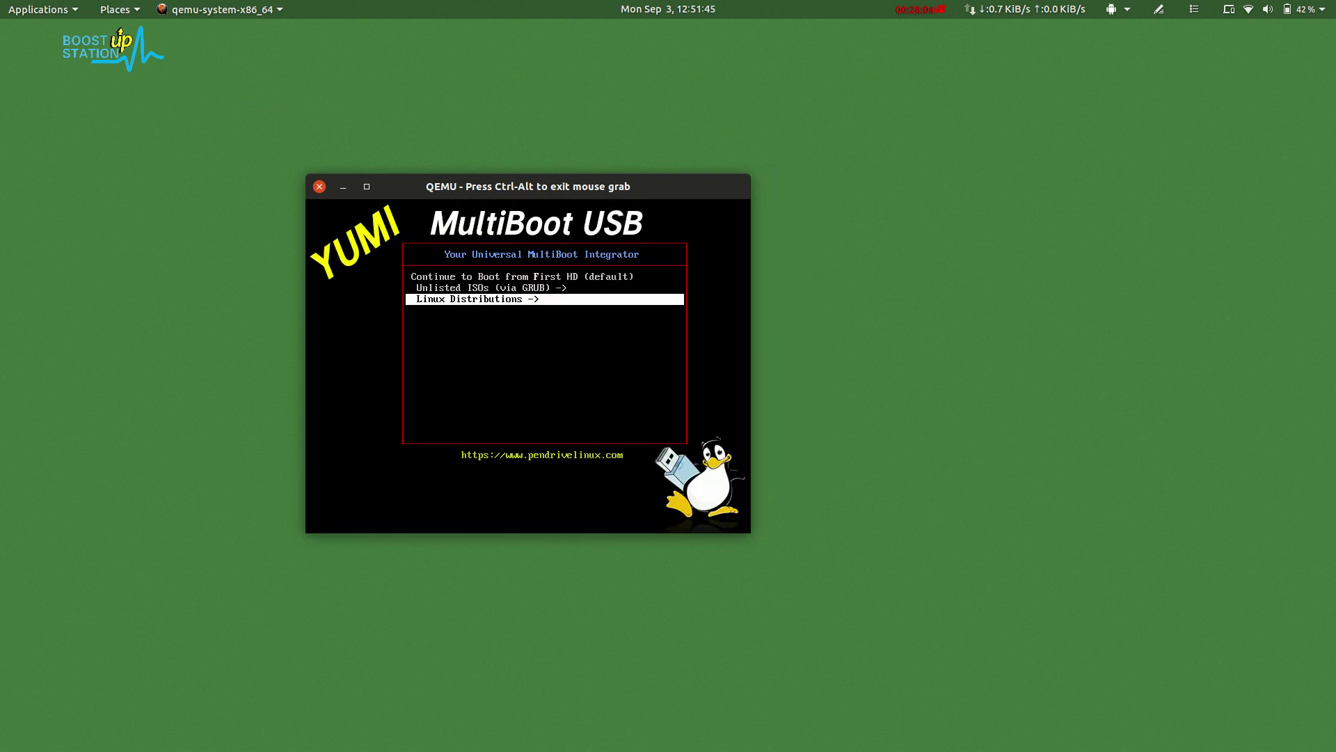
key(Return)
key(Down)
key(Return)
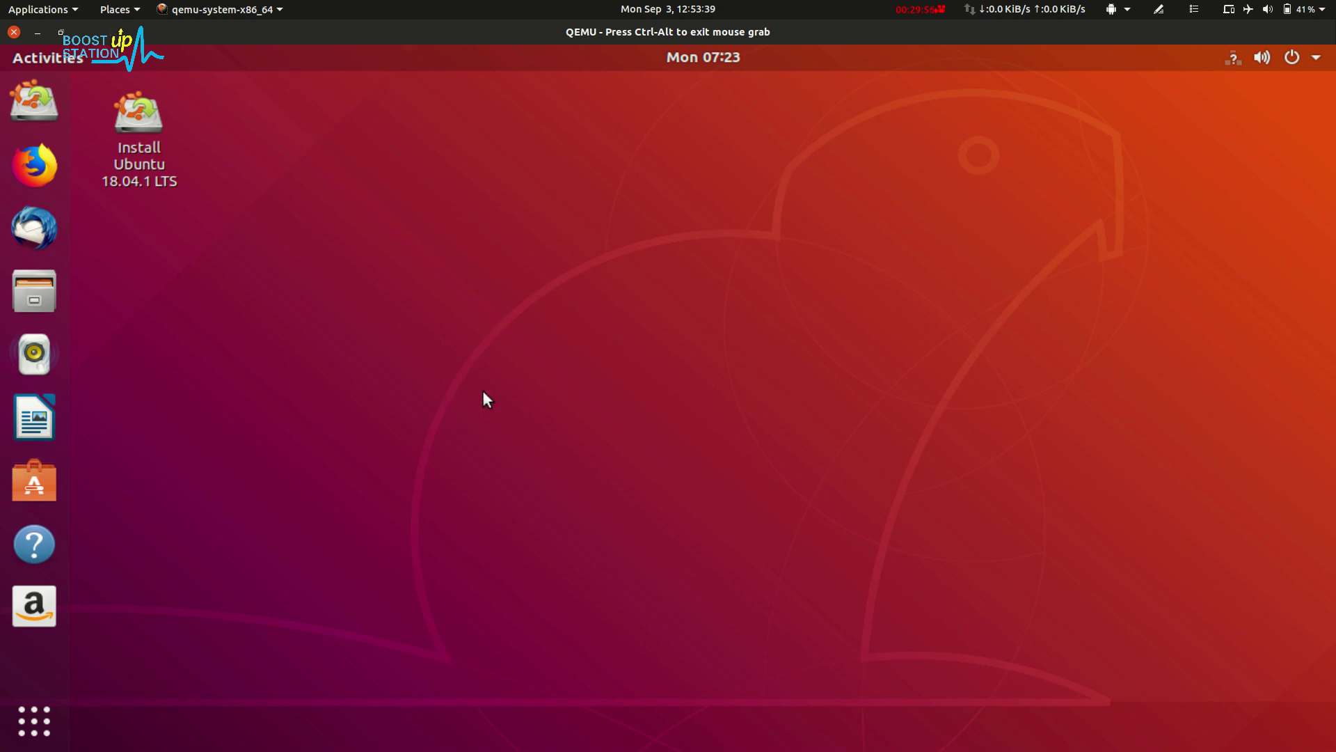
Release the mouse grab with Ctrl+Alt while the Ubuntu 18.04.1 live session keeps running
key(ctrl+alt)
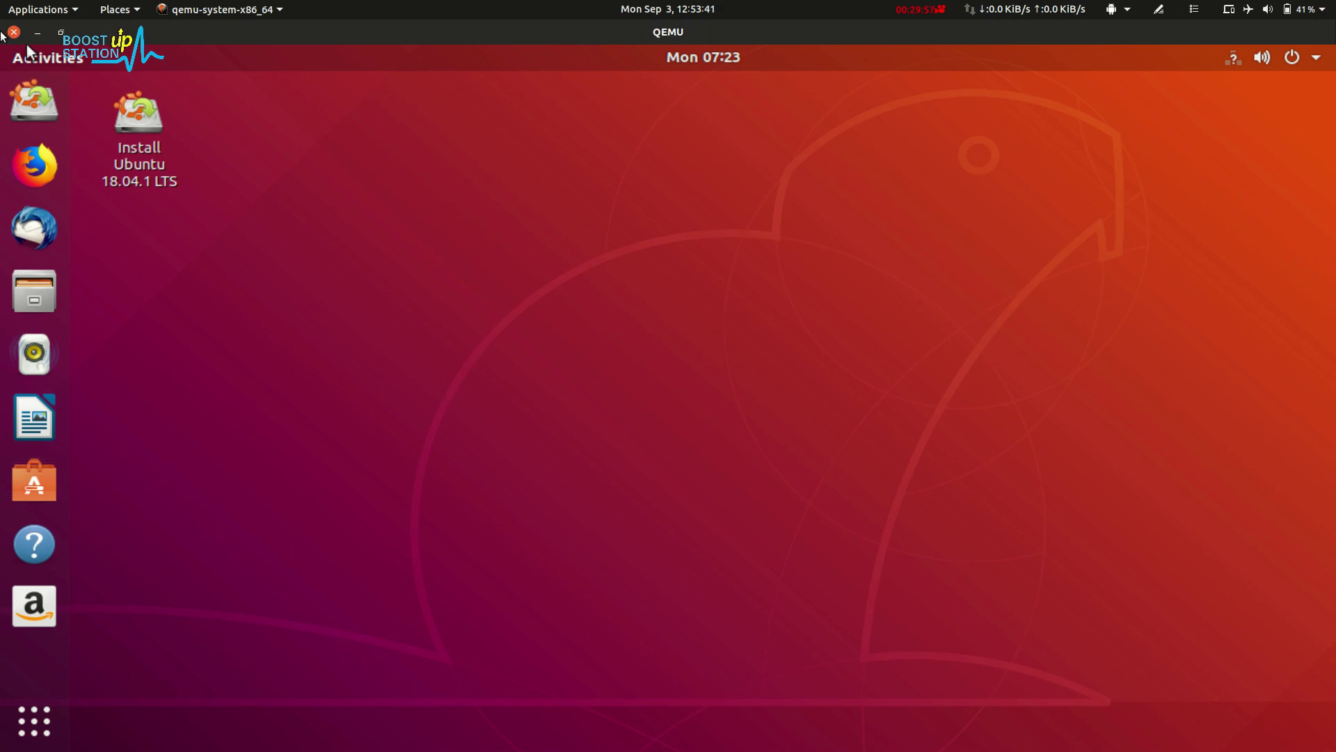